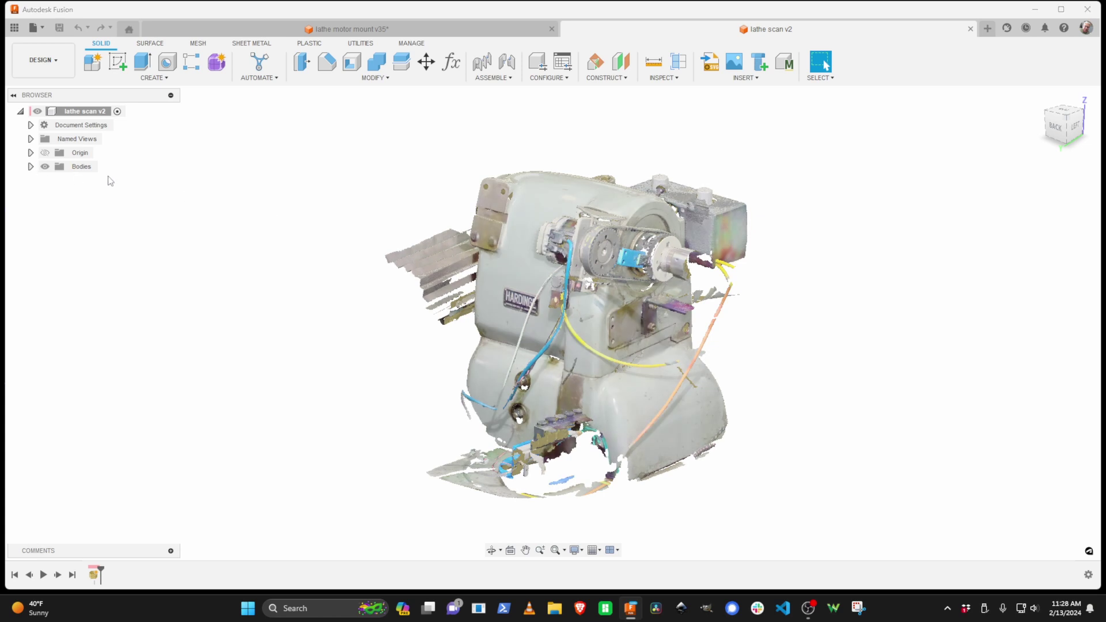
Examine the imported Hardinge lathe scan mesh from several angles.
left_click(608, 252)
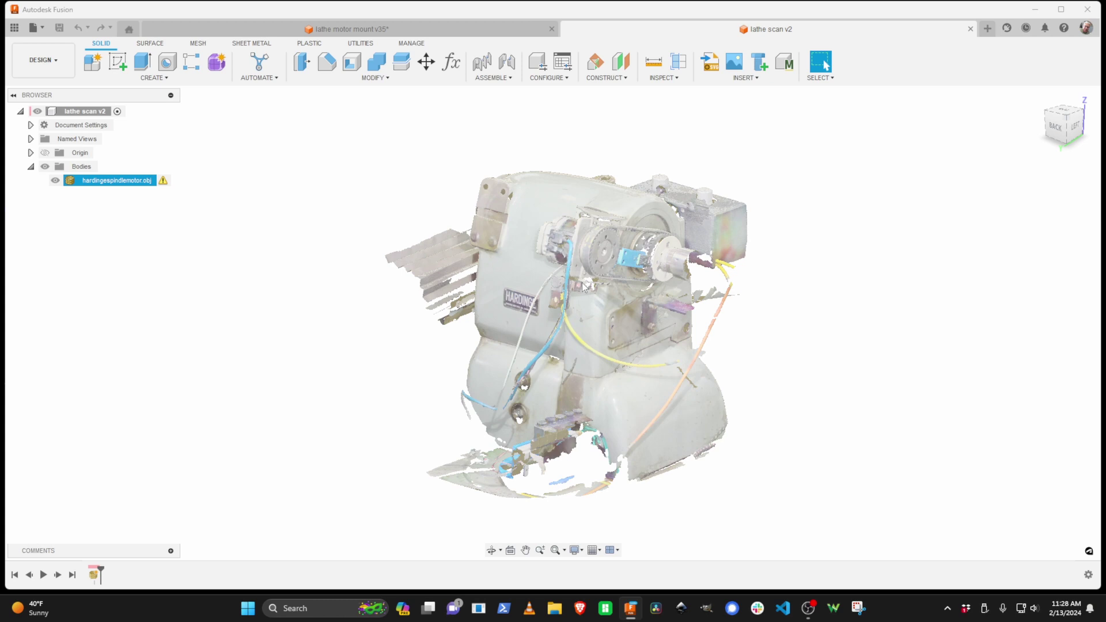
left_click_drag(583, 286, 511, 313)
key("Escape")
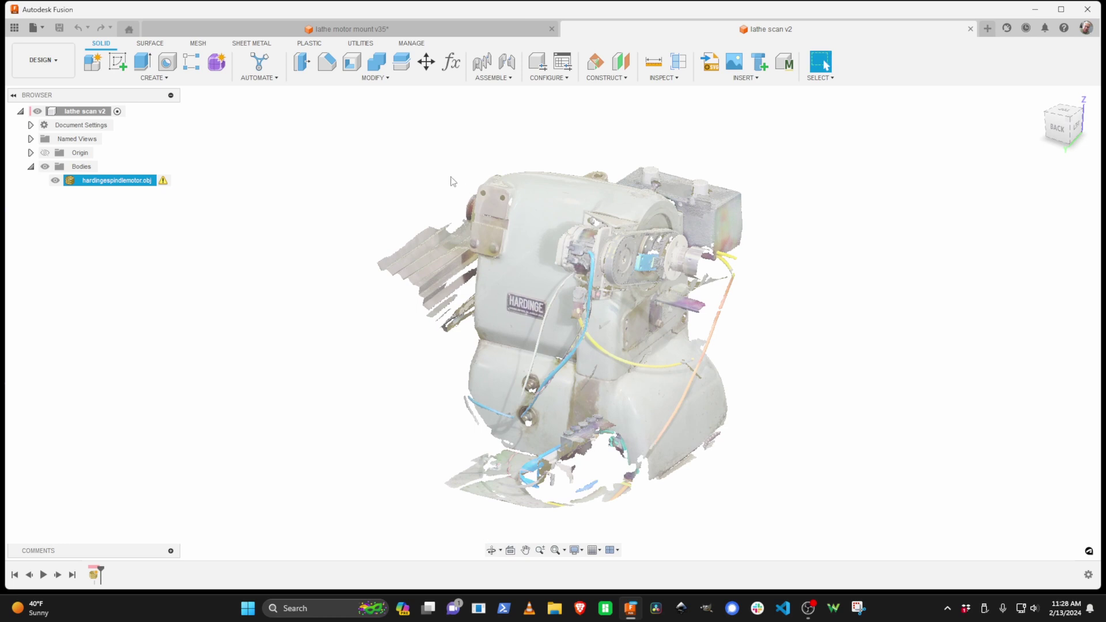
left_click(432, 174)
left_click(580, 327)
left_click_drag(580, 327, 572, 322)
key("Escape")
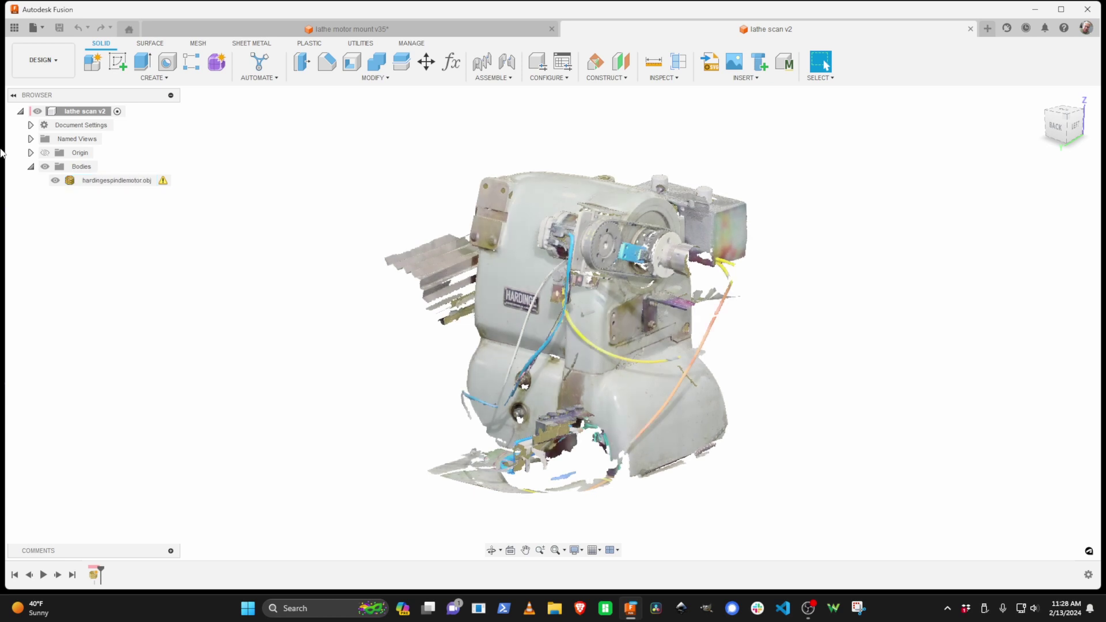
Review the properties of the hardingespindlemotor.obj mesh body, including its mesh details.
right_click(111, 183)
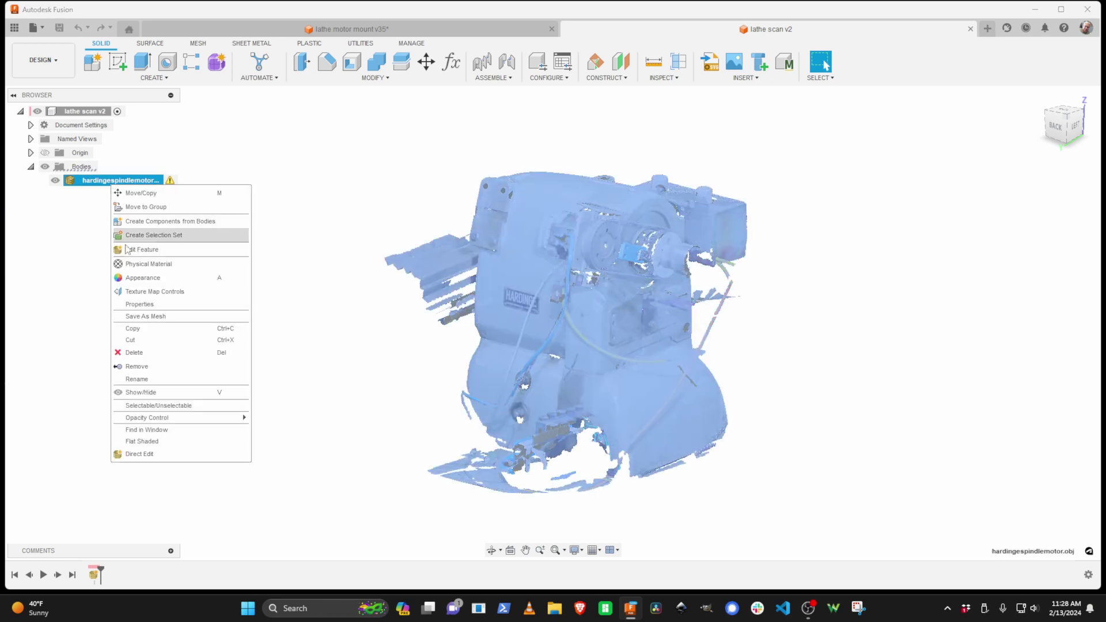
left_click(153, 305)
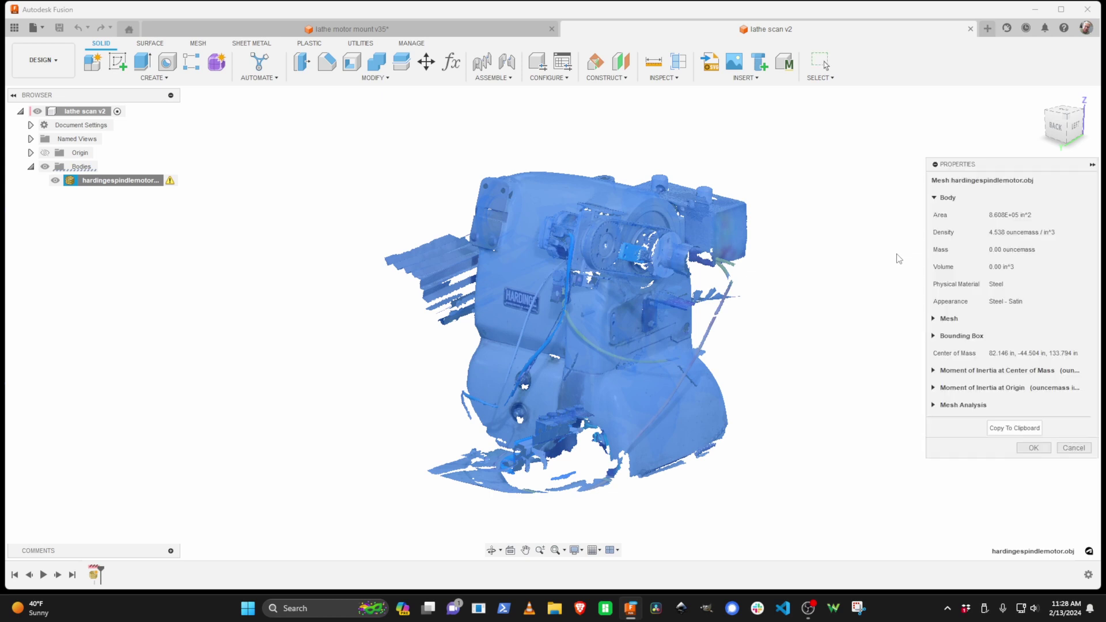
left_click(934, 320)
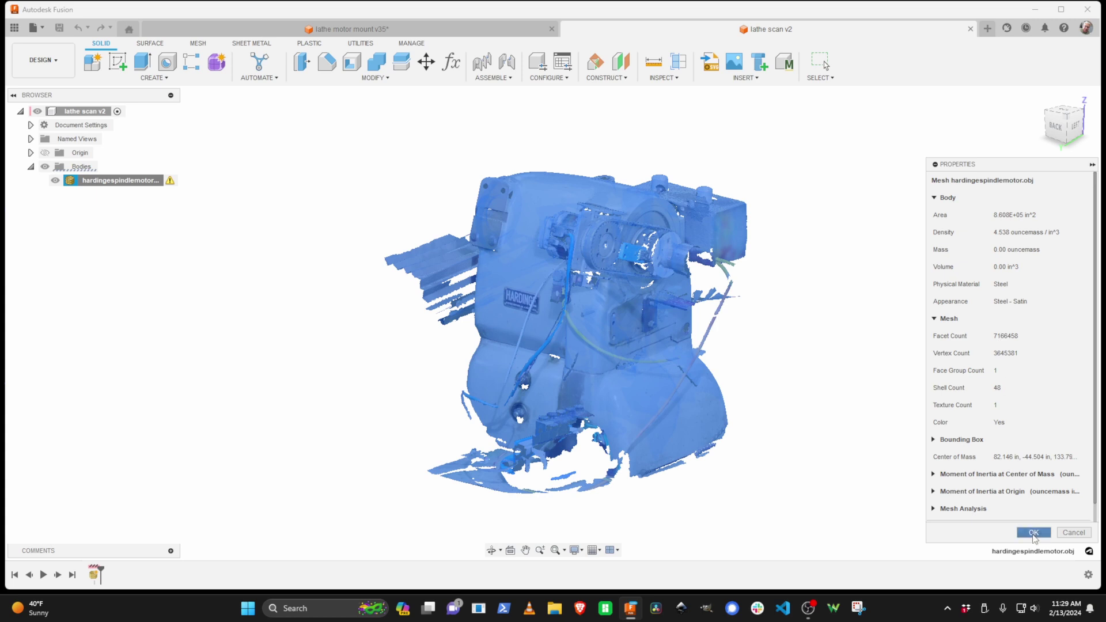
left_click(1034, 532)
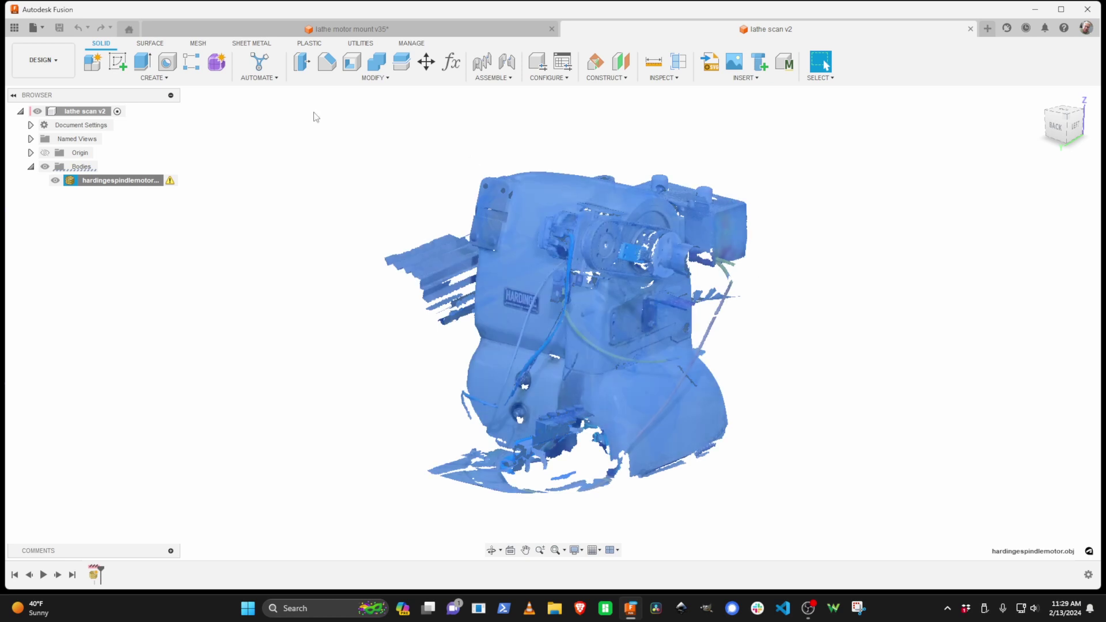
Bring up the mesh tools and close the lathe scan v2 document.
left_click(249, 46)
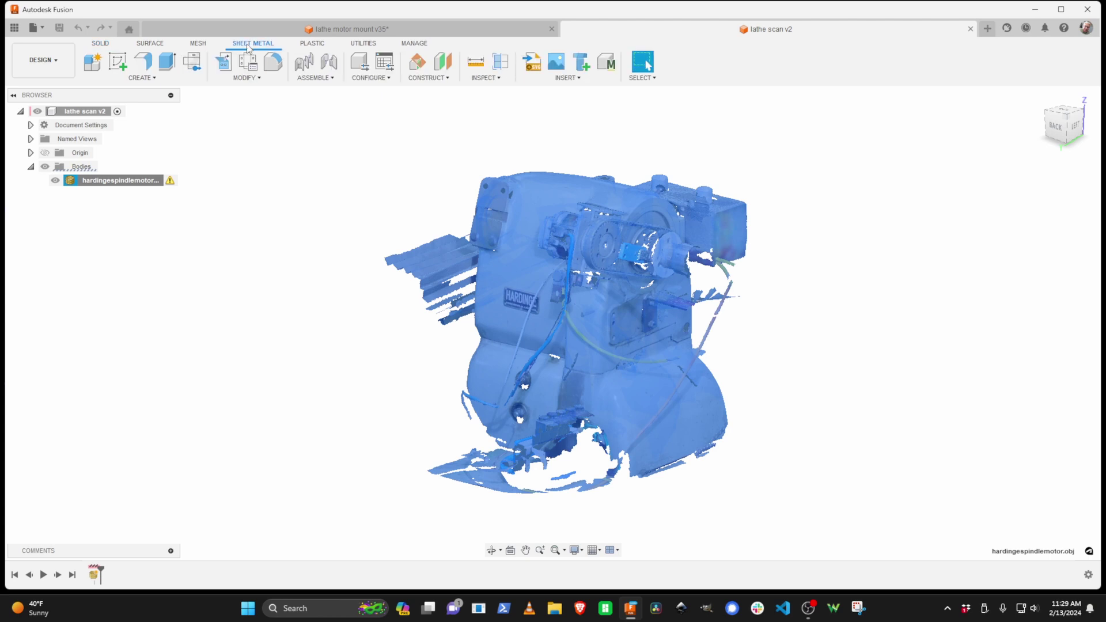
left_click(190, 46)
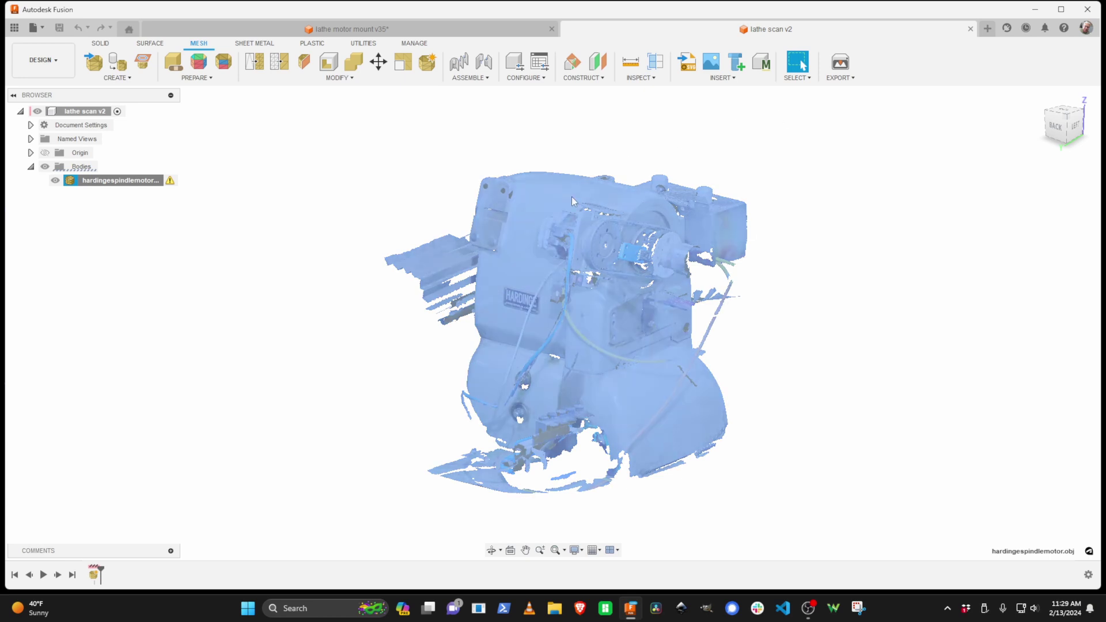
left_click(970, 29)
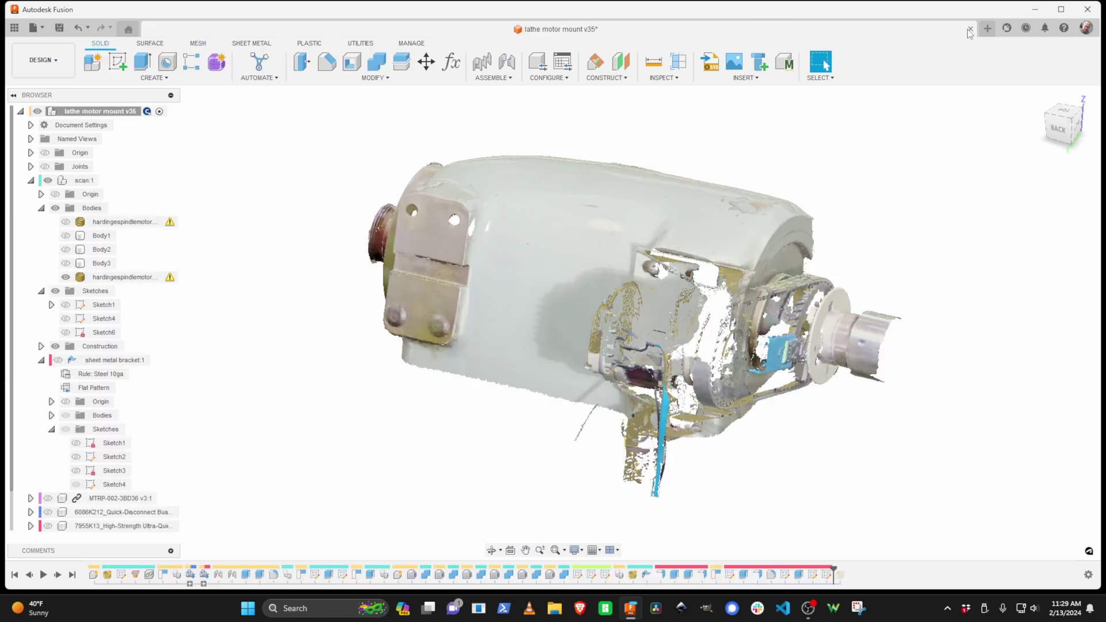
Examine the cropped headstock scan mesh in the lathe motor mount design from the back and pulley sides.
left_click(442, 272)
left_click_drag(442, 272, 496, 282)
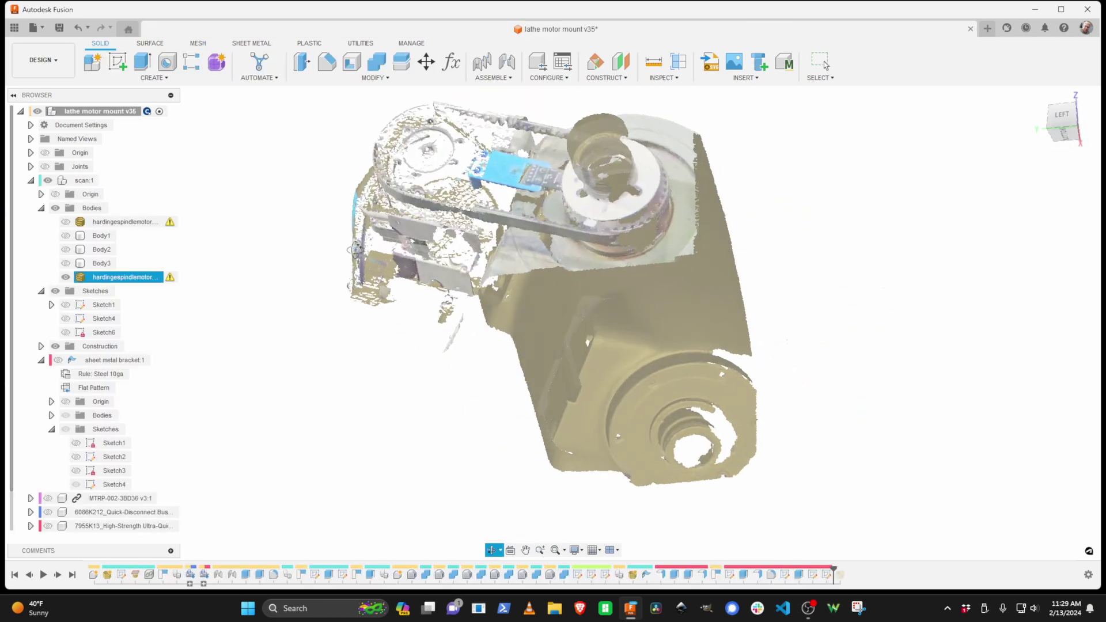
left_click_drag(355, 249, 375, 300)
key("Escape")
key("F4")
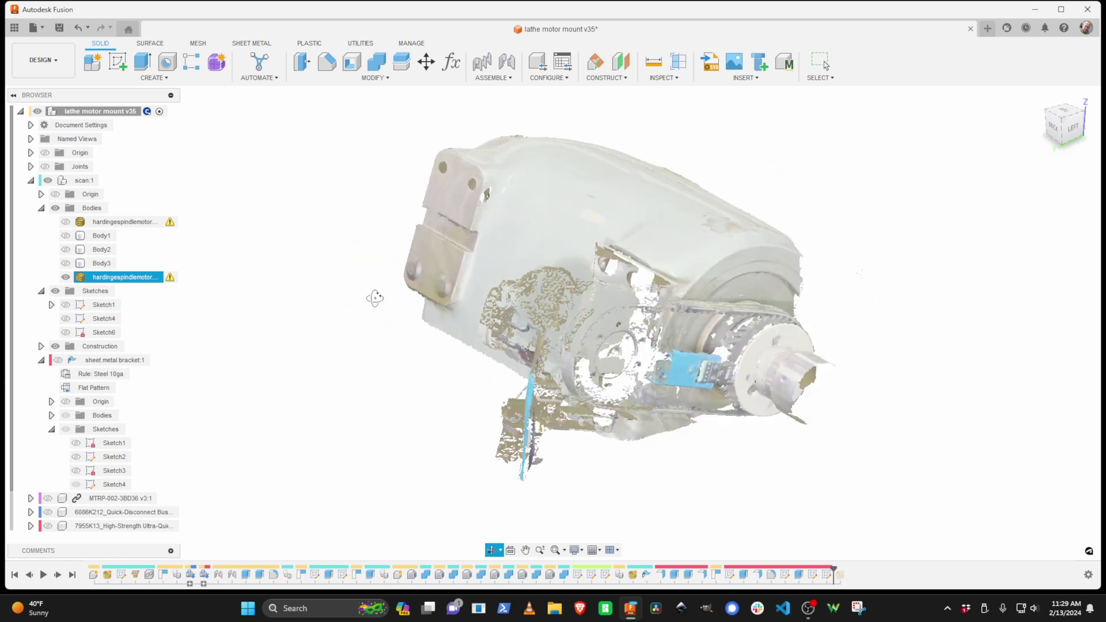
key("Escape")
left_click(862, 271)
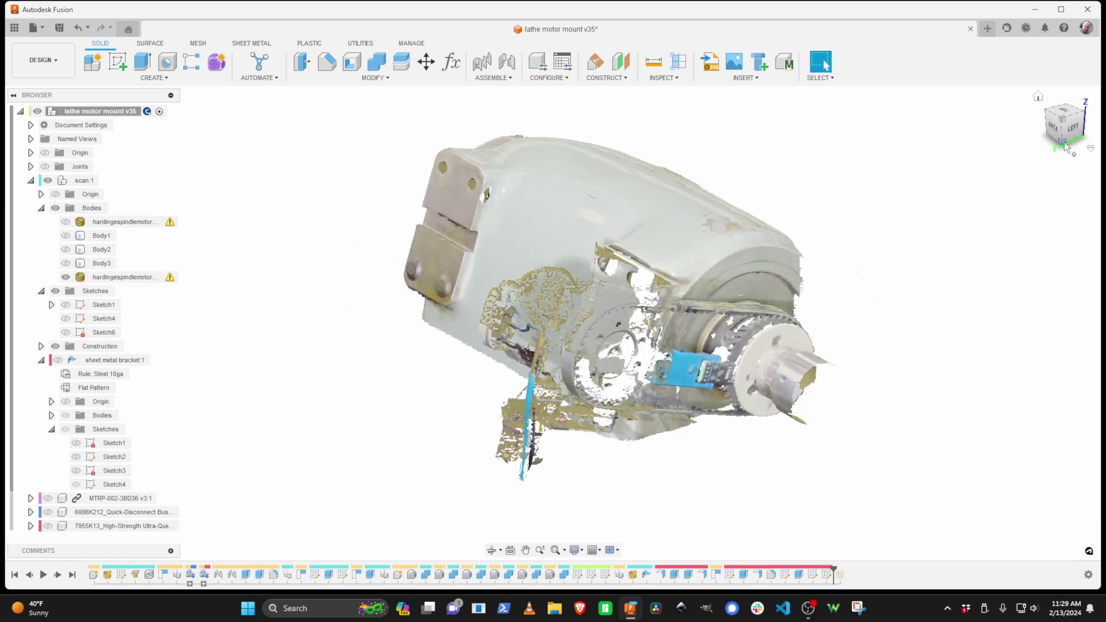
Inspect the belt and pulley end of the cropped scan in the standard Left view.
left_click(1075, 125)
left_click(562, 326)
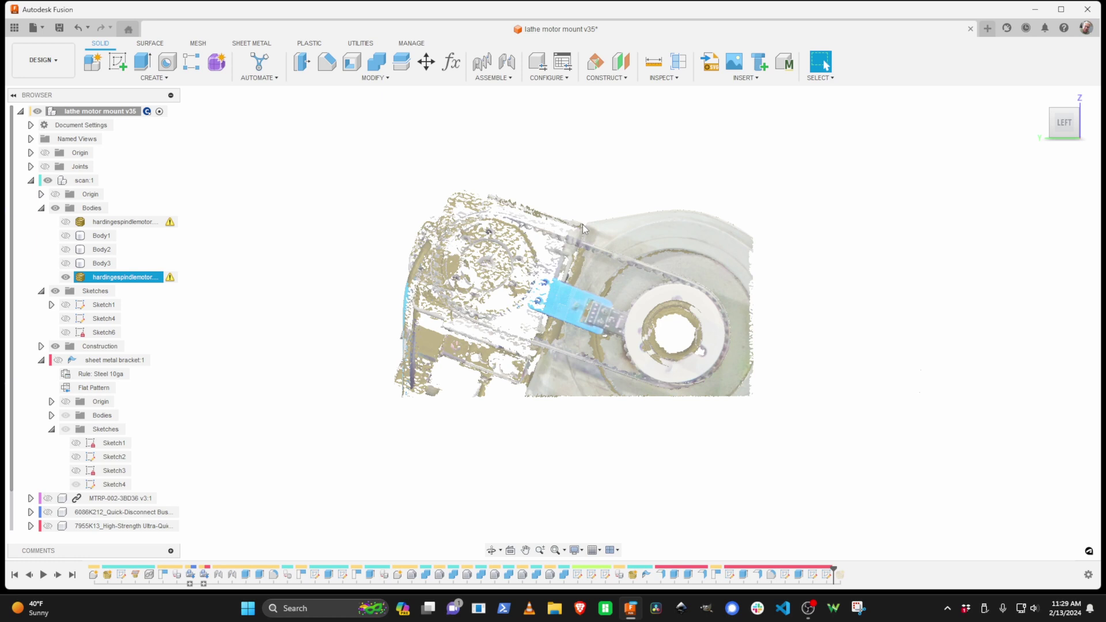
left_click(330, 294)
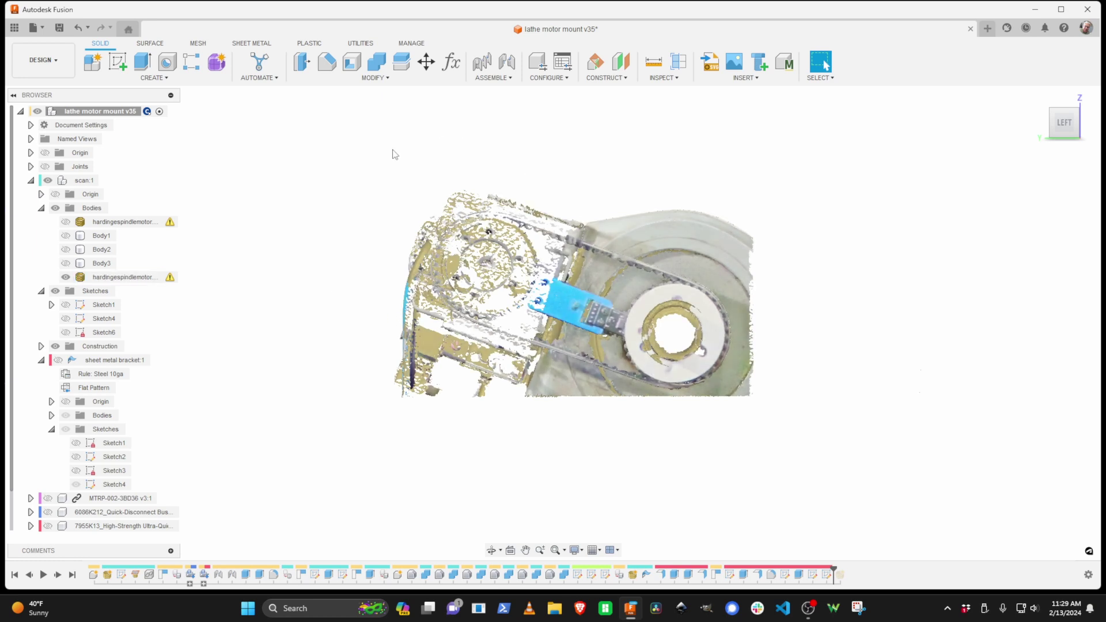
left_click(539, 208)
left_click(358, 209)
mouse_move(366, 243)
left_mouse_down()
mouse_move(400, 254)
mouse_move(382, 267)
mouse_move(395, 273)
mouse_move(366, 250)
left_mouse_up()
key("Escape")
left_click(550, 261)
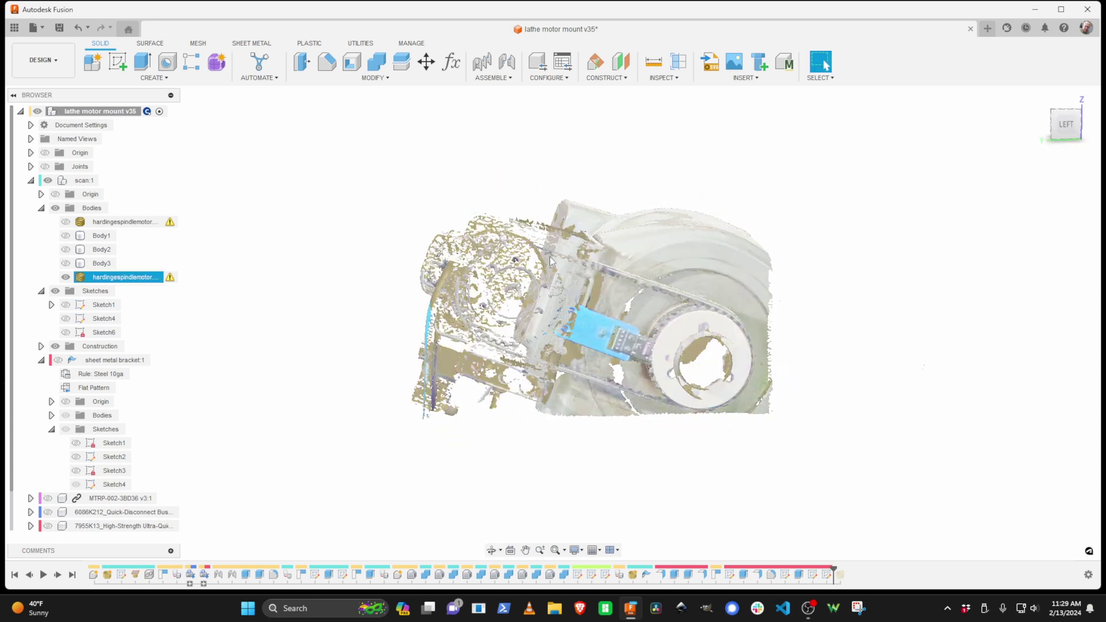
Inspect the two mounting pads on the rear of the headstock scan in the standard Back view.
left_click_drag(494, 282, 686, 240)
key("Escape")
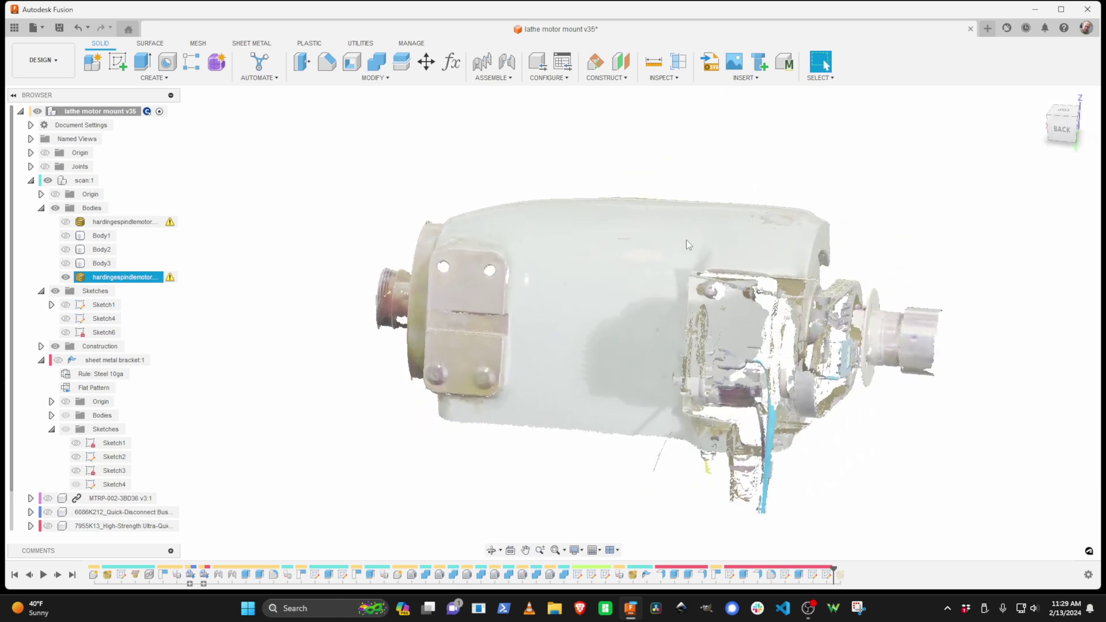
left_click(1062, 129)
left_click(410, 283)
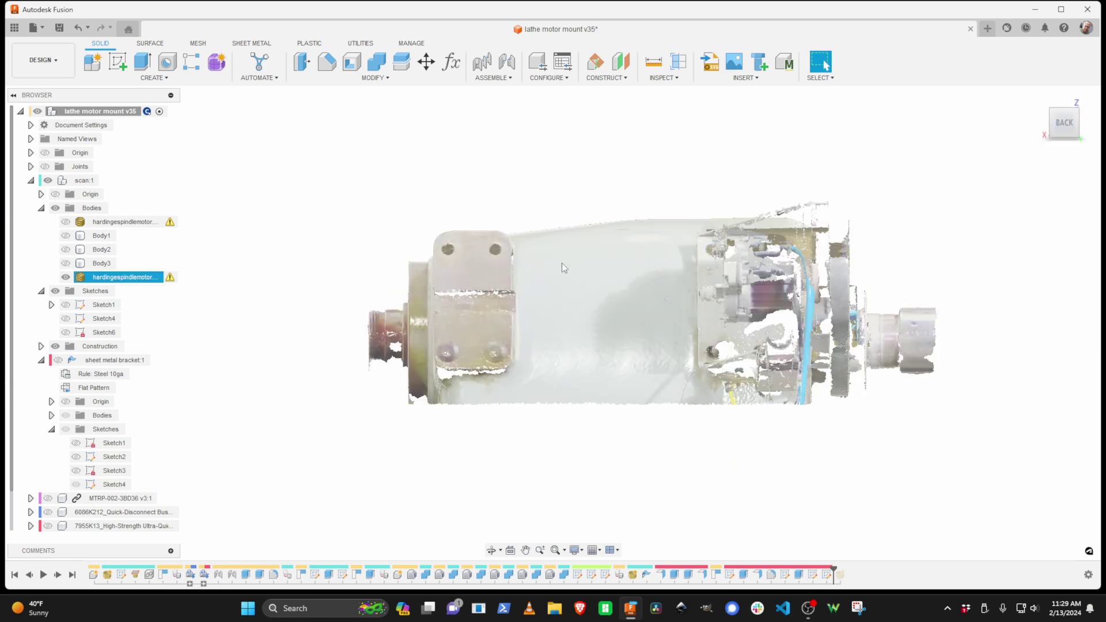
mouse_move(471, 256)
left_mouse_down()
mouse_move(440, 330)
mouse_move(425, 318)
mouse_move(437, 326)
mouse_move(442, 311)
mouse_move(328, 318)
mouse_move(309, 330)
left_mouse_up()
key("Escape")
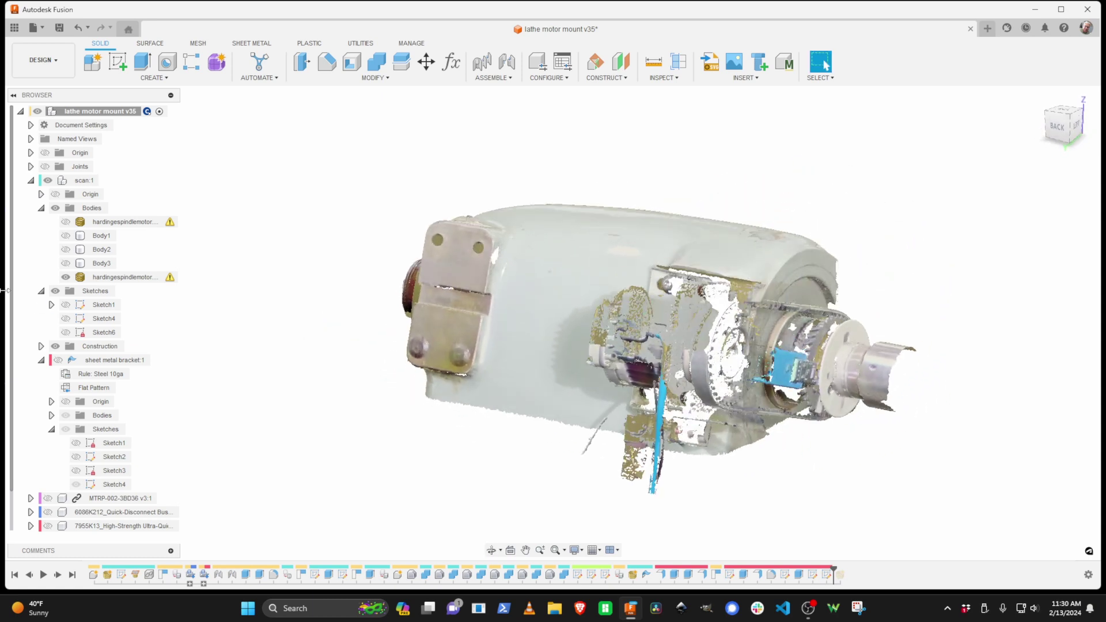
Show Sketch1 of the scan component over the cropped scan mesh.
left_click(65, 305)
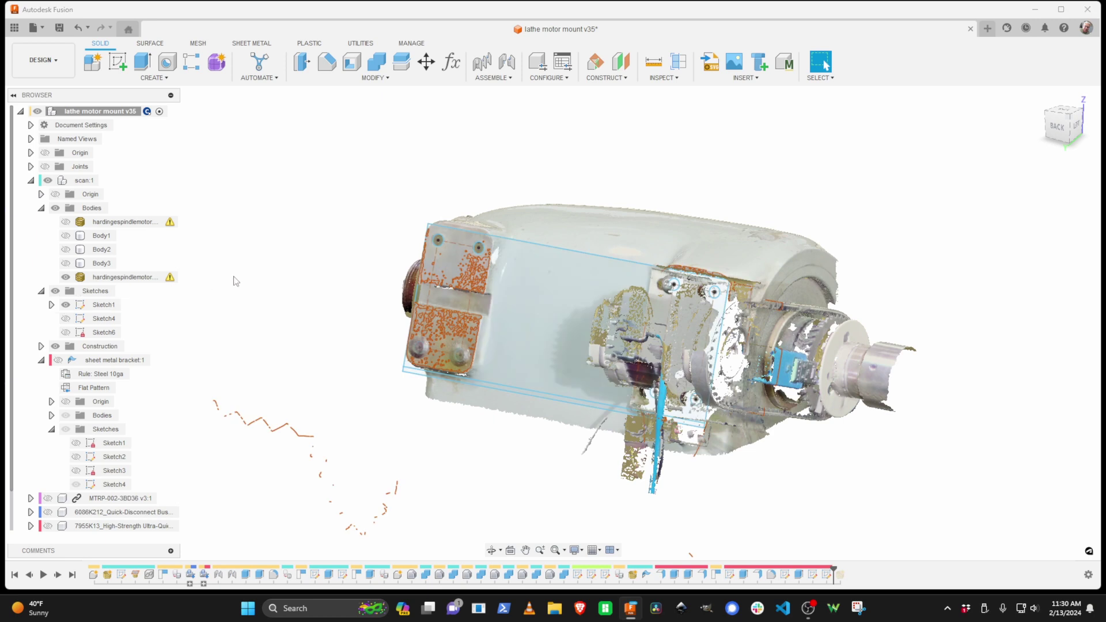
key("shift+F3")
left_click_drag(324, 289, 354, 283)
scroll(354, 283, "down", 2)
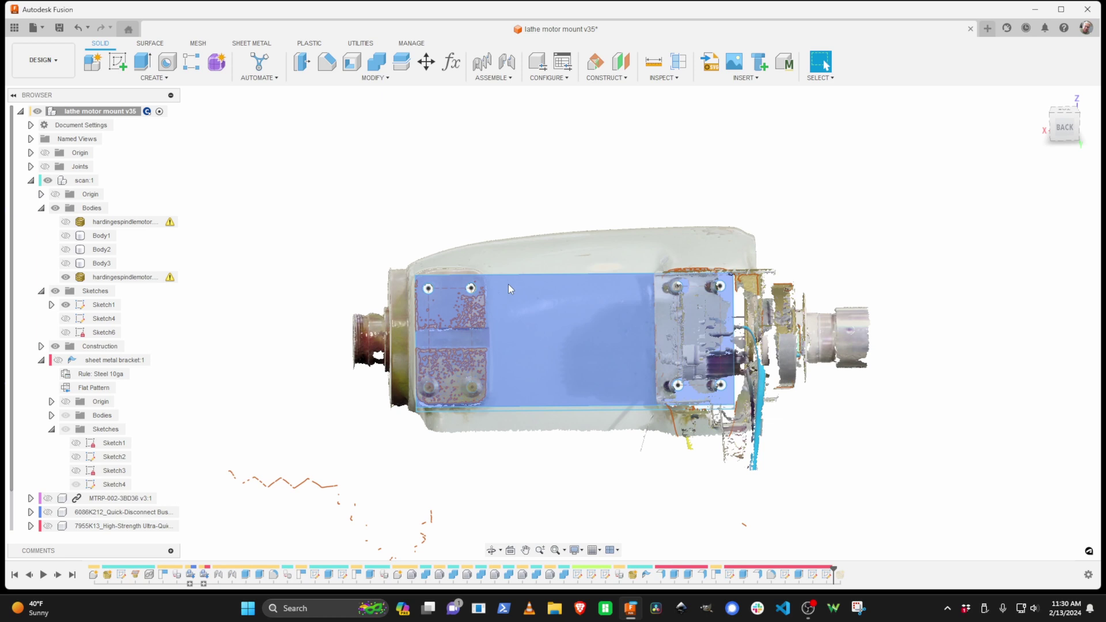
scroll(545, 290, "up", 2)
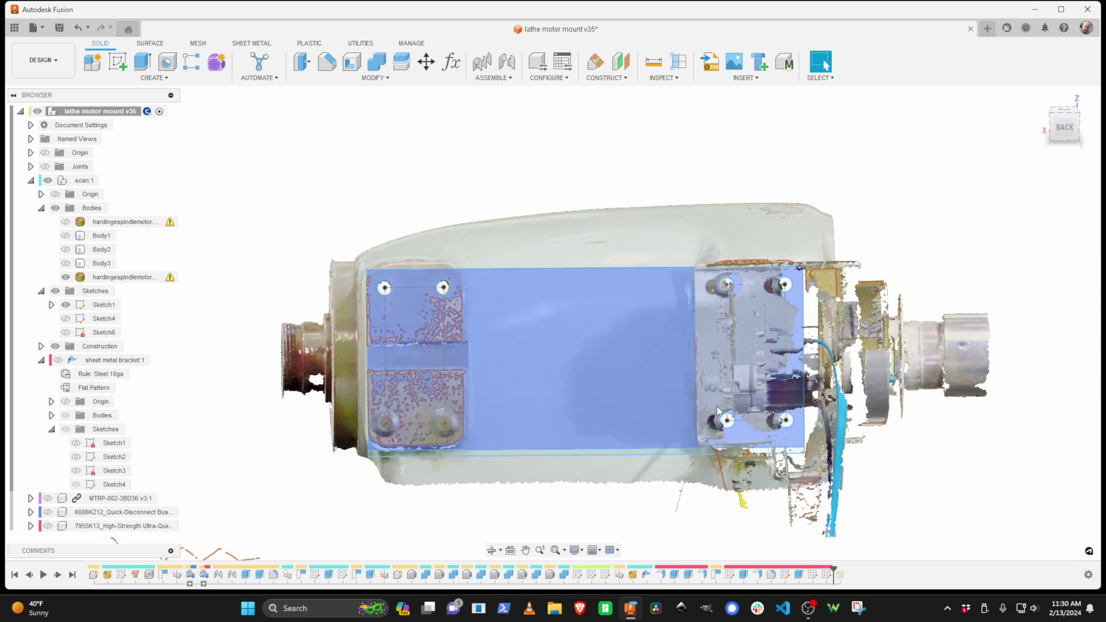
Compare Sketch1's plate outline and mounting-hole circles with the scanned pads, checking the line between the upper two holes near the threaded spindle end.
left_click(757, 304)
key("Escape")
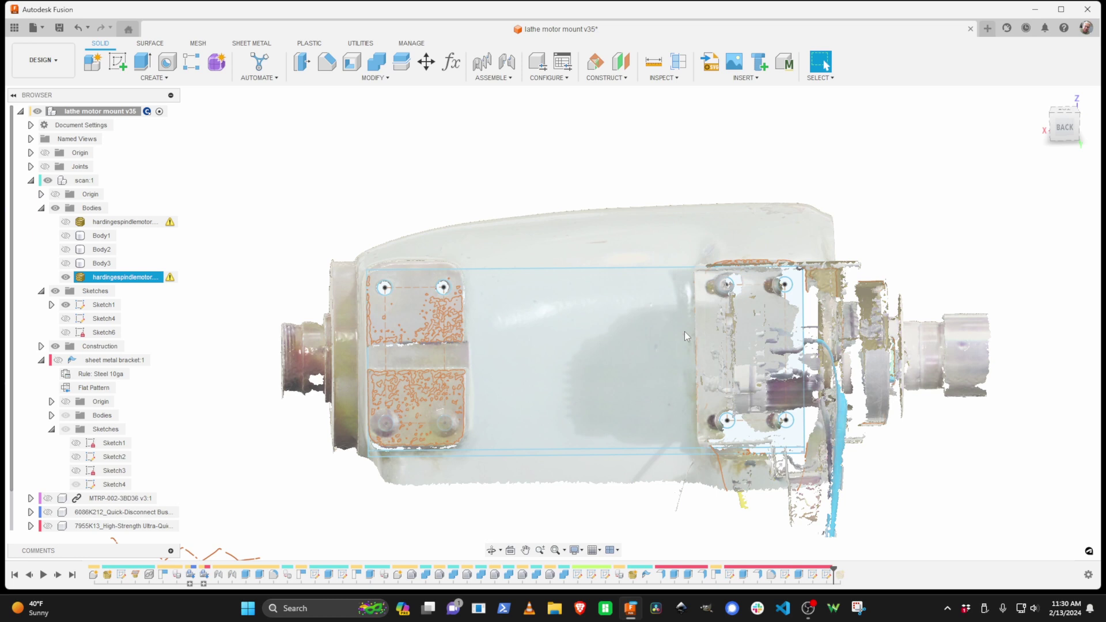
mouse_move(561, 332)
left_mouse_down()
mouse_move(545, 328)
mouse_move(600, 321)
left_mouse_up()
key("Escape")
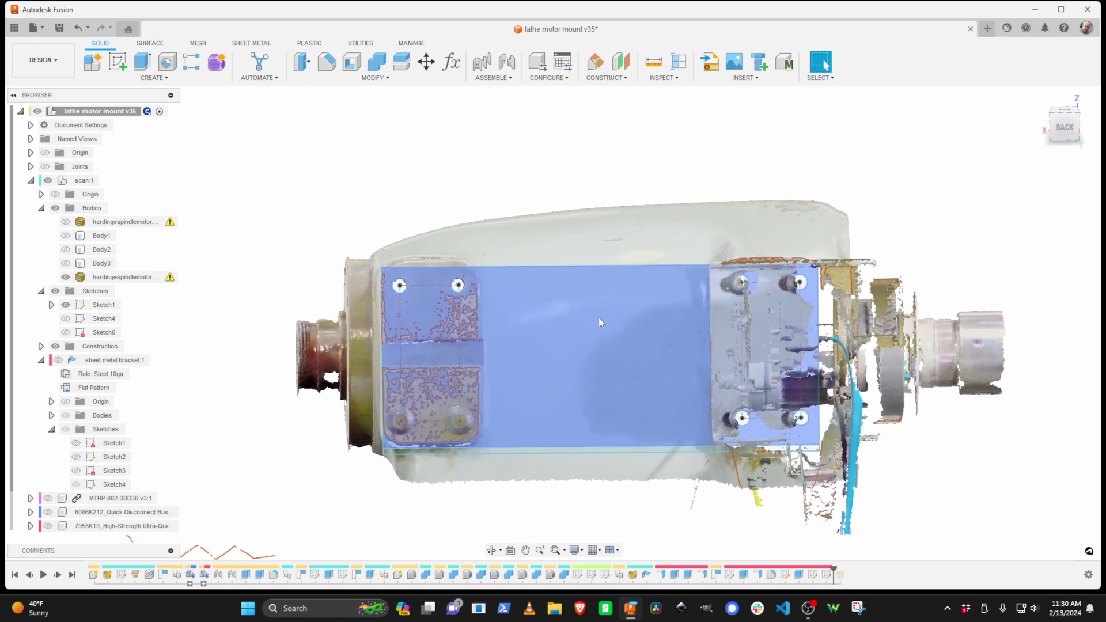
left_click(600, 321)
left_click_drag(752, 225, 746, 220)
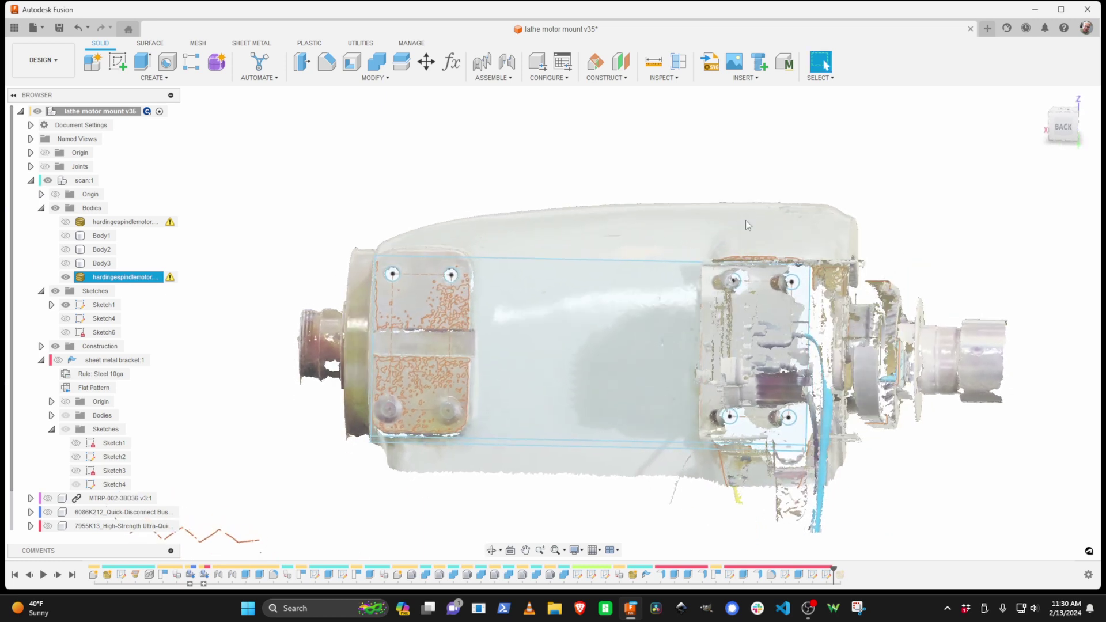
key("Escape")
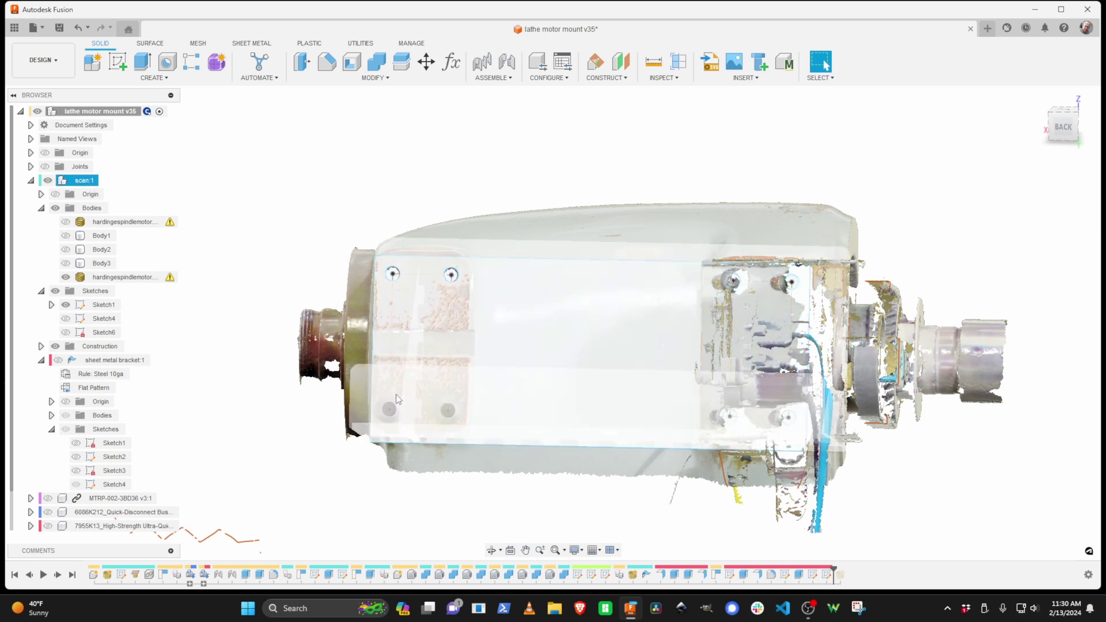
left_click(436, 420)
key("Escape")
left_click(421, 278)
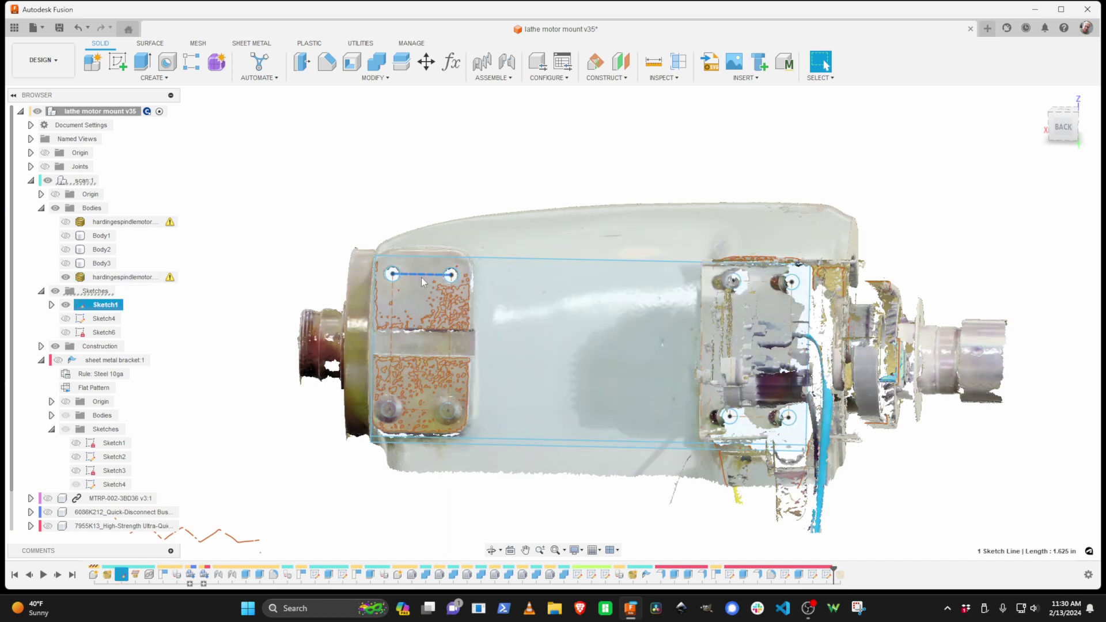
key("Escape")
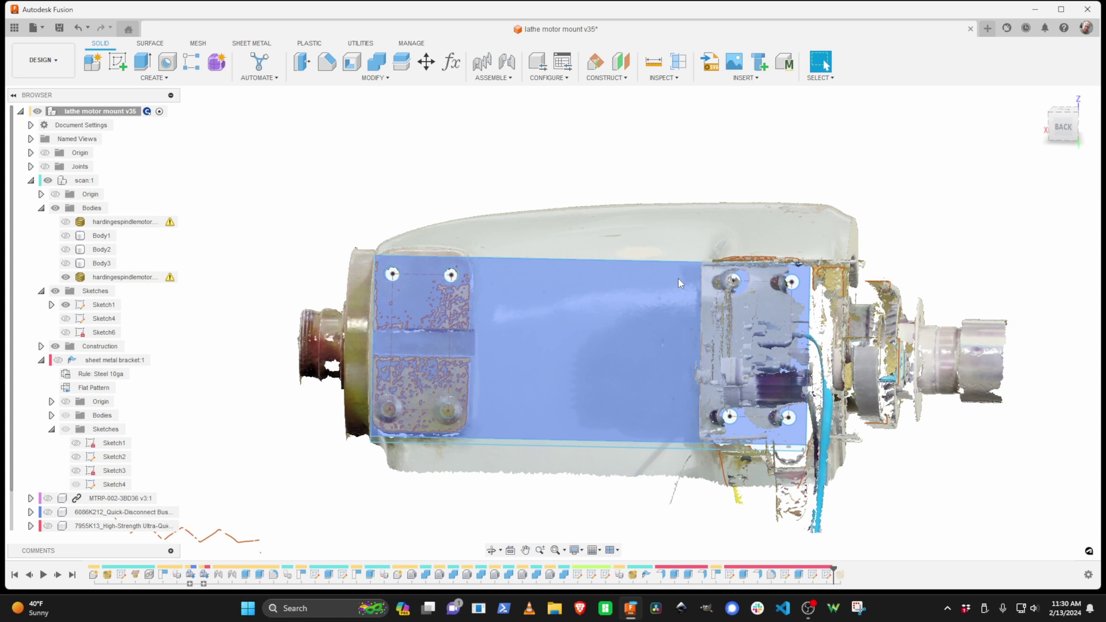
left_click(654, 258)
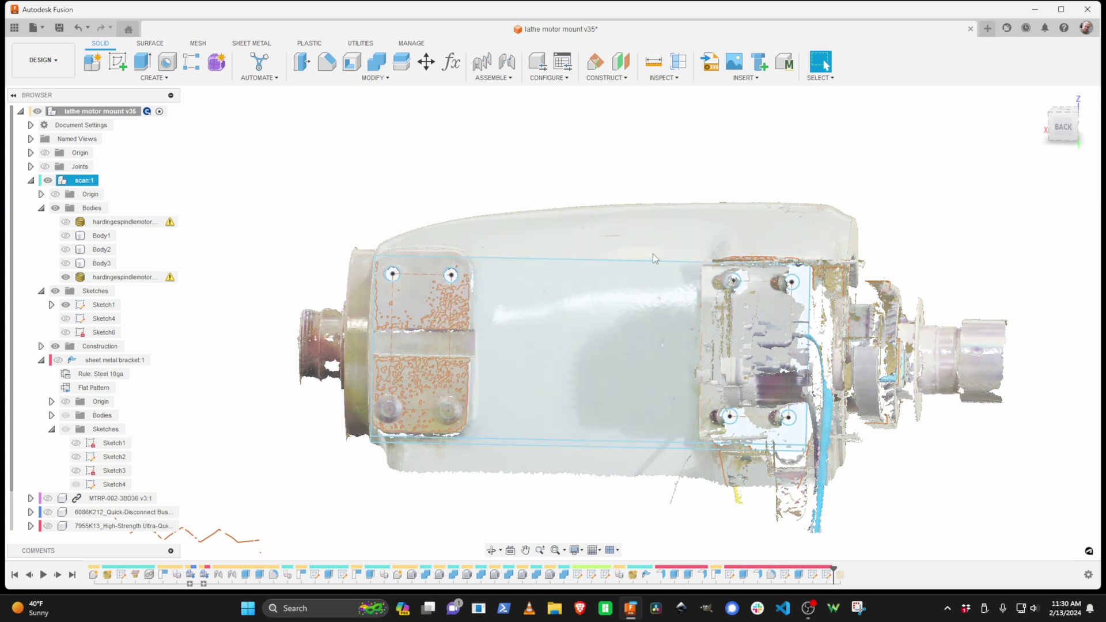
left_click(539, 293)
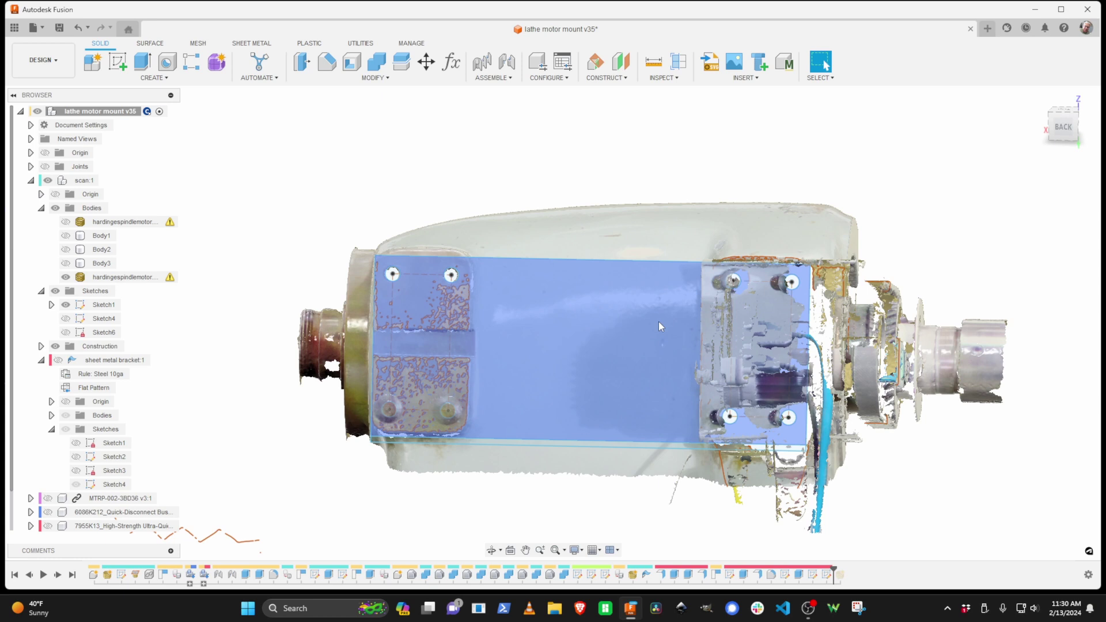
Show Body1, Body2 and Body3 of the scan component and compare the plates with the scanned mounting holes.
key("Escape")
middle_click(905, 235)
left_click_drag(905, 235, 831, 242)
key("Escape")
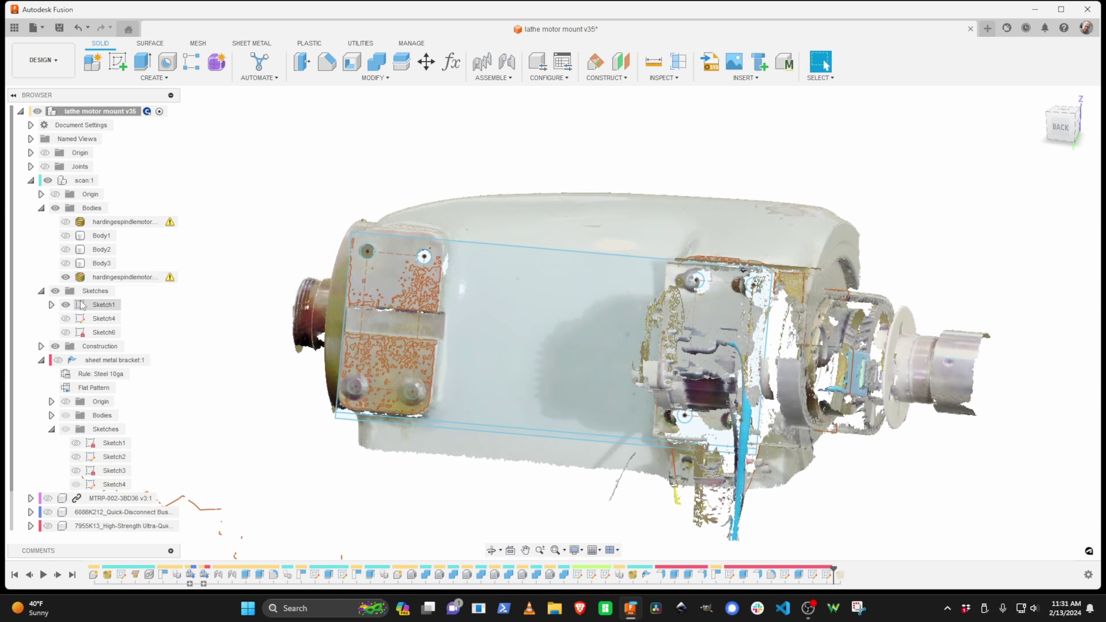
left_click(66, 235)
left_click(66, 250)
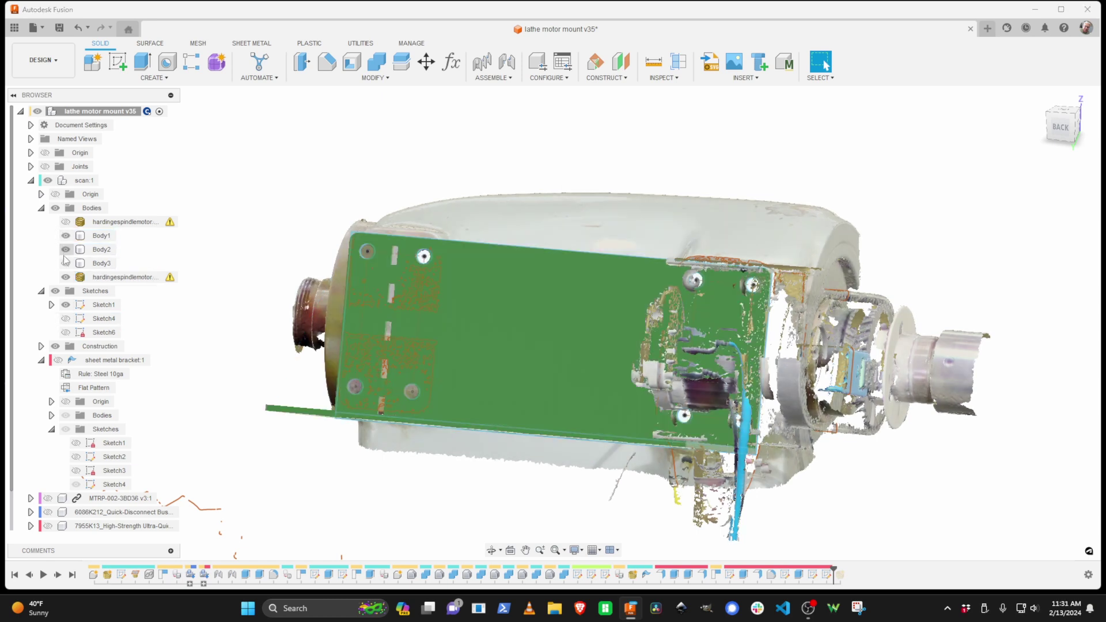
left_click(66, 263)
left_click_drag(240, 288, 582, 447)
key("Escape")
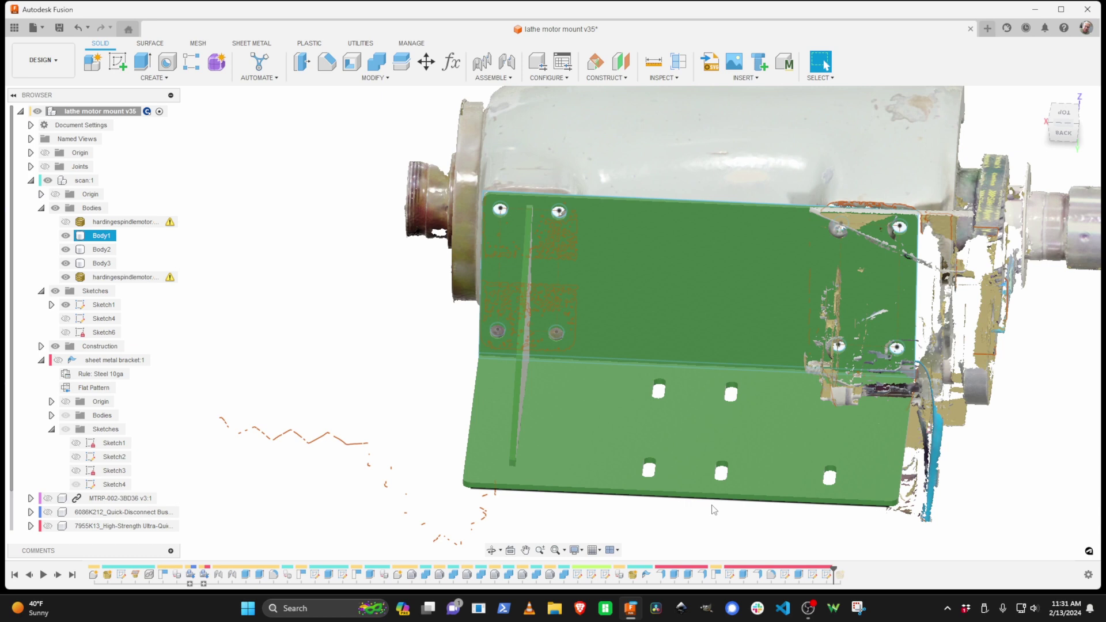
left_click(838, 351)
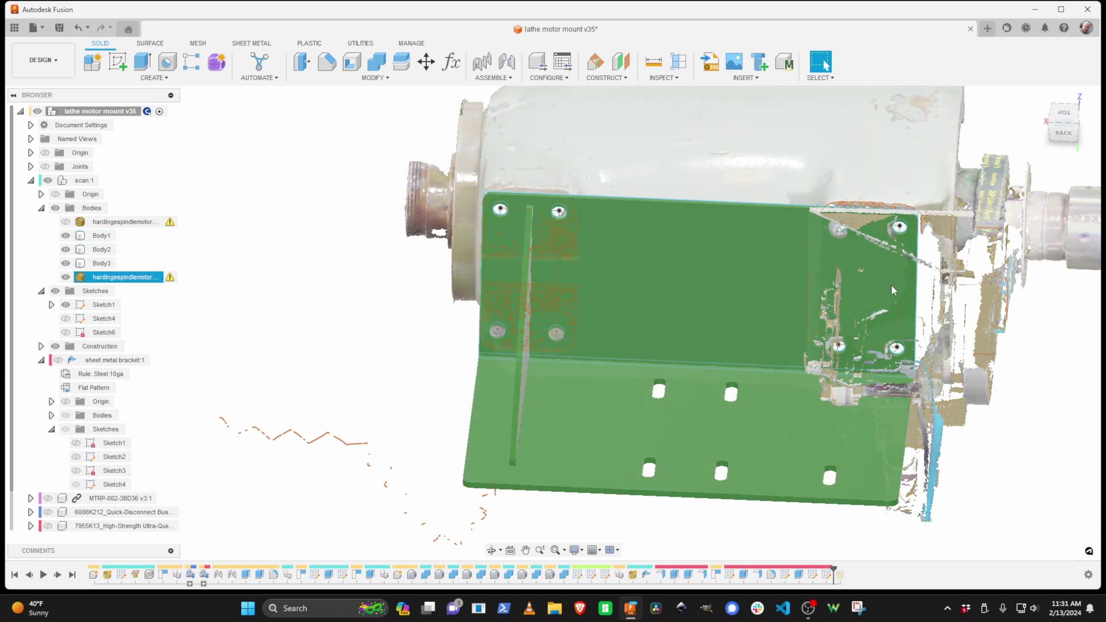
left_click(823, 286)
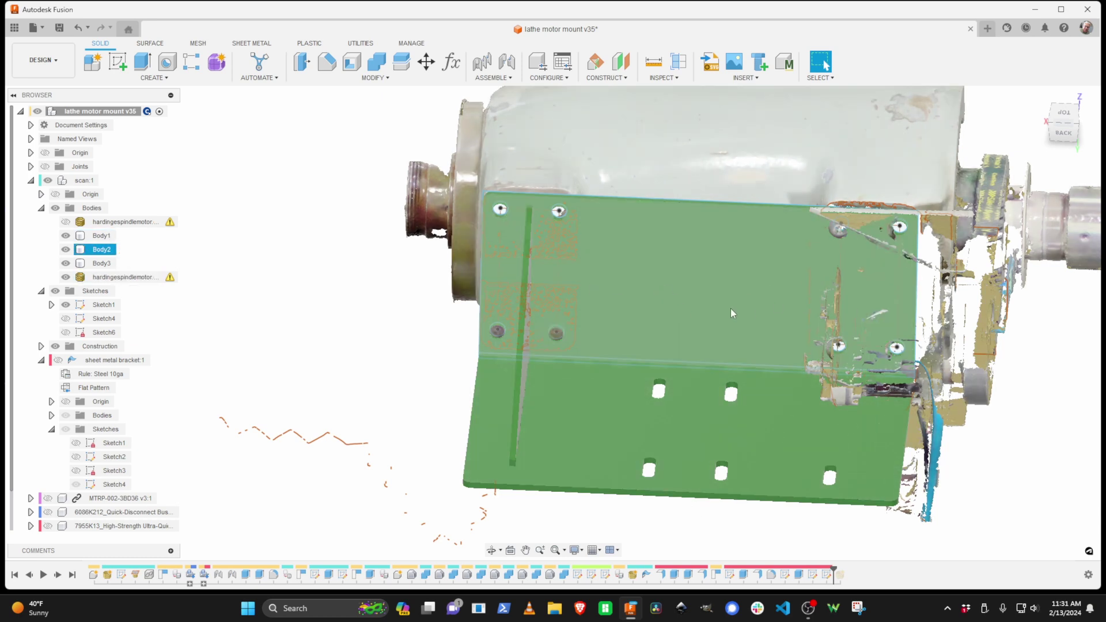
Inspect how the Body2 plate, Body1 base plate and gusset line up with the scanned headstock holes and bottom edge.
left_click_drag(730, 313, 657, 327)
key("Escape")
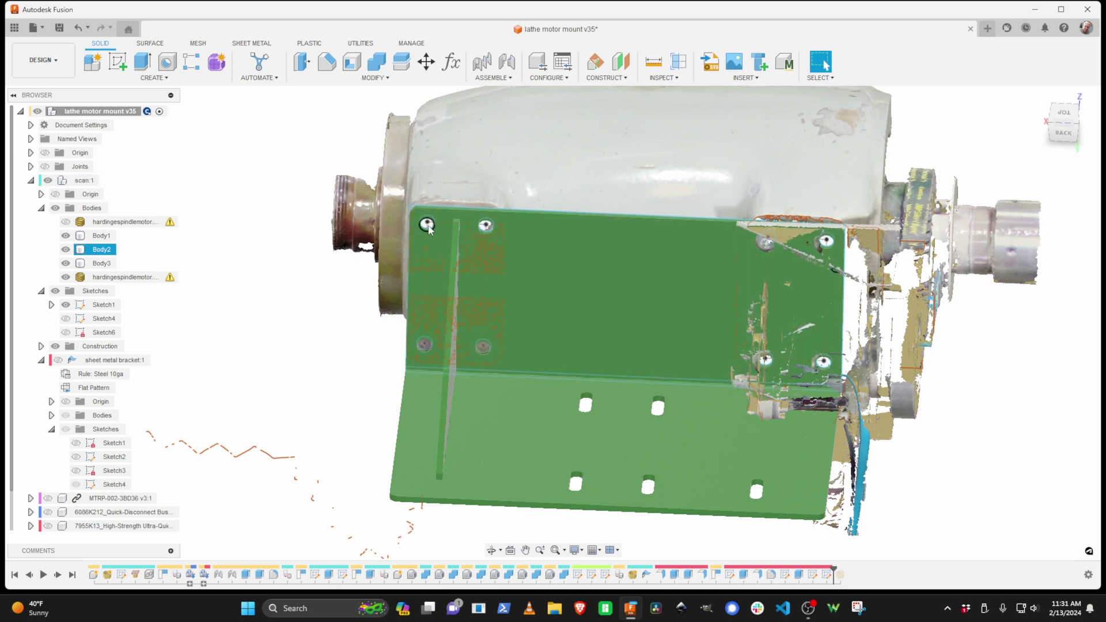
left_click(447, 231)
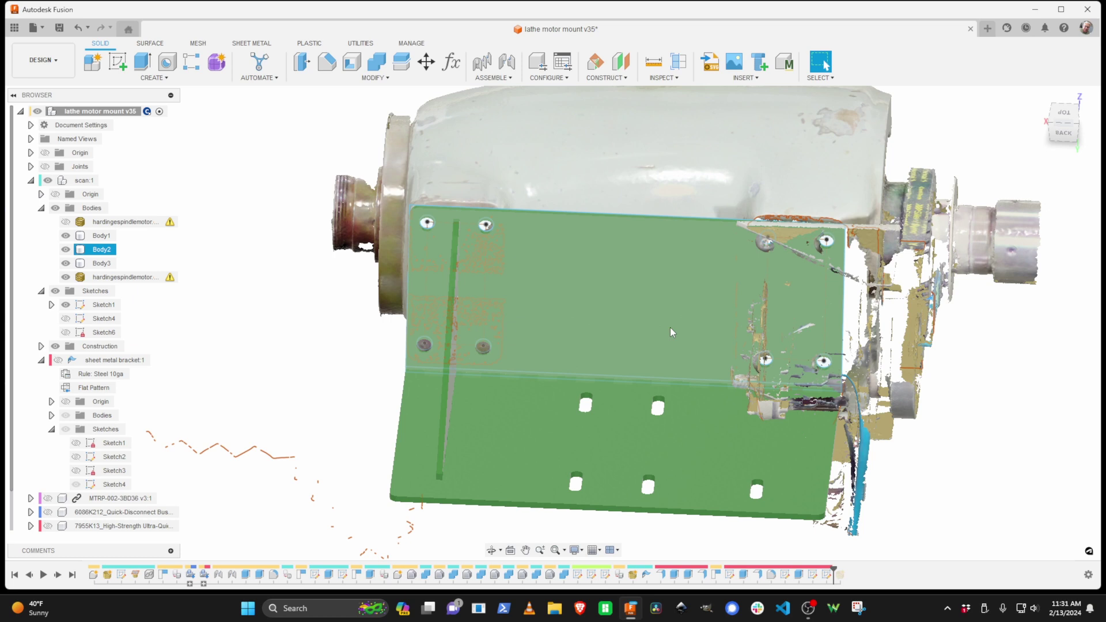
left_click(682, 382)
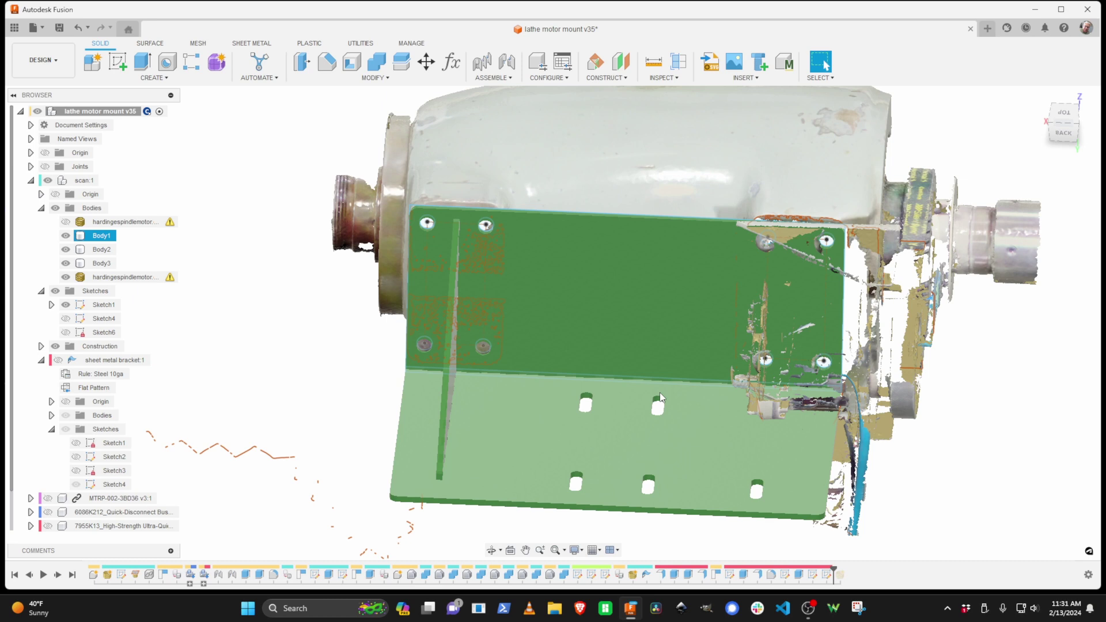
left_click(652, 375)
left_click_drag(651, 375, 629, 362)
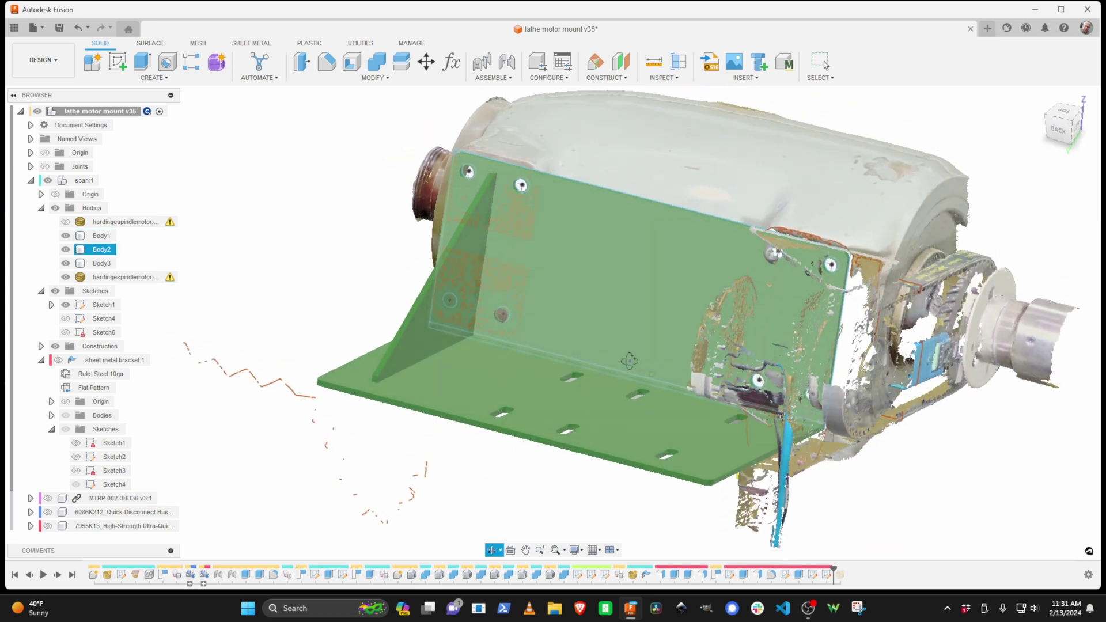
key("Escape")
left_click(267, 307)
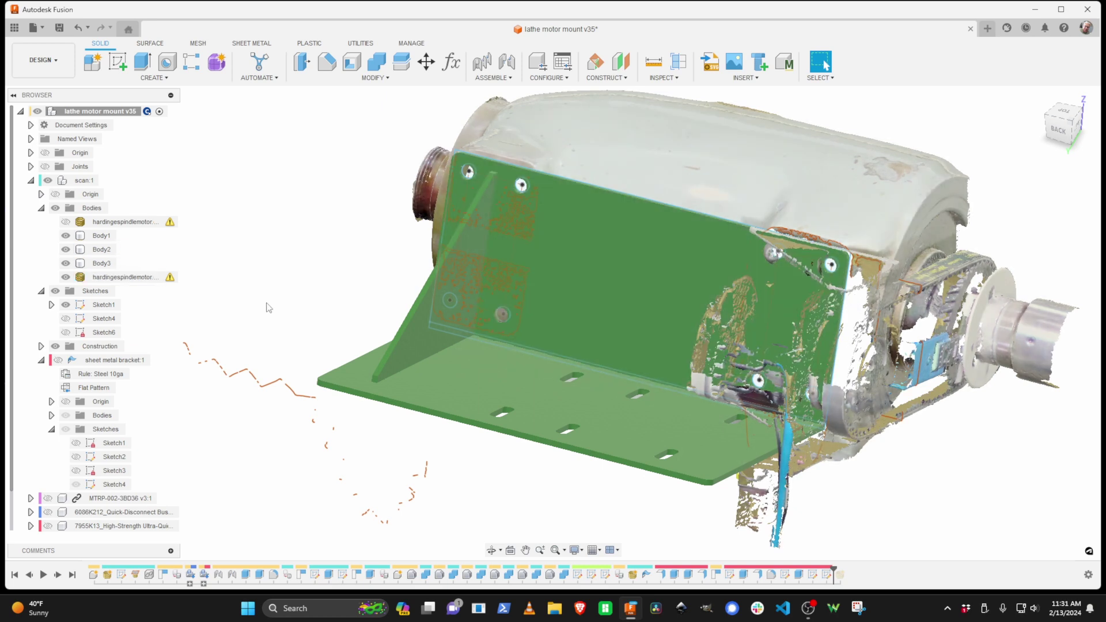
Hide Body1, Body2 and Body3 of the scan component.
left_click(66, 236)
left_click(65, 250)
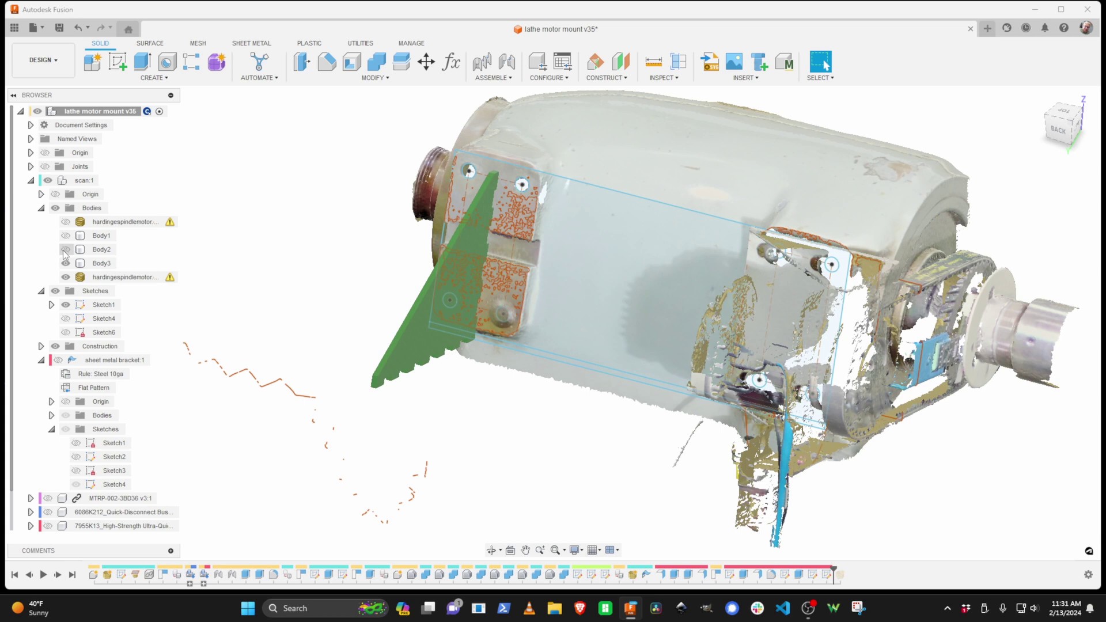
left_click(65, 263)
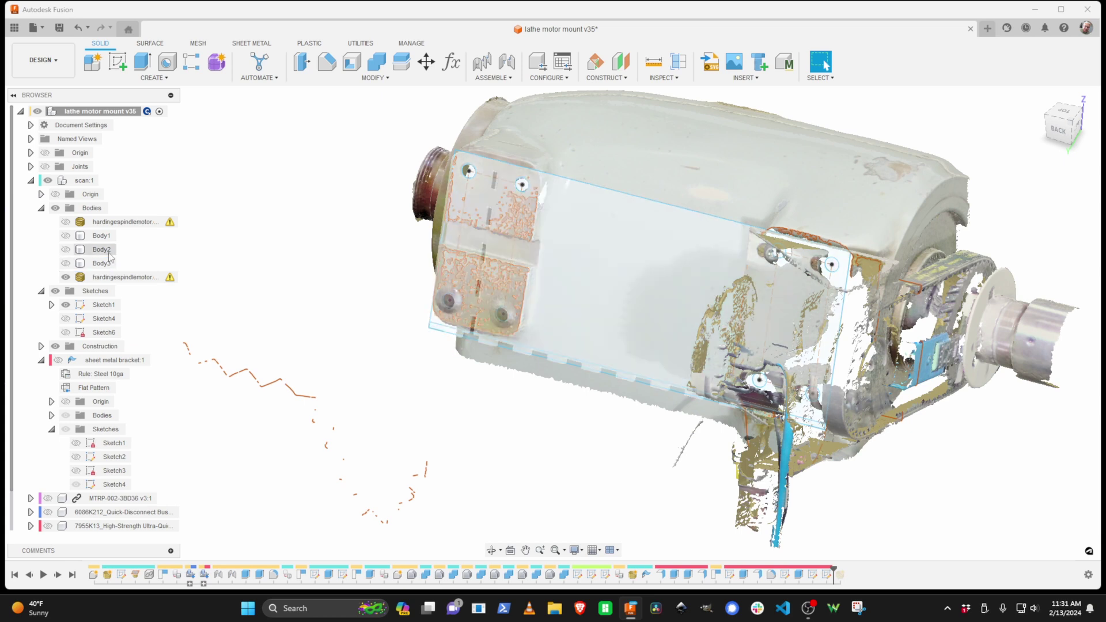
Show the sheet metal bracket component, hiding the scan's sketches and the bracket's Sketch4.
left_click(59, 361)
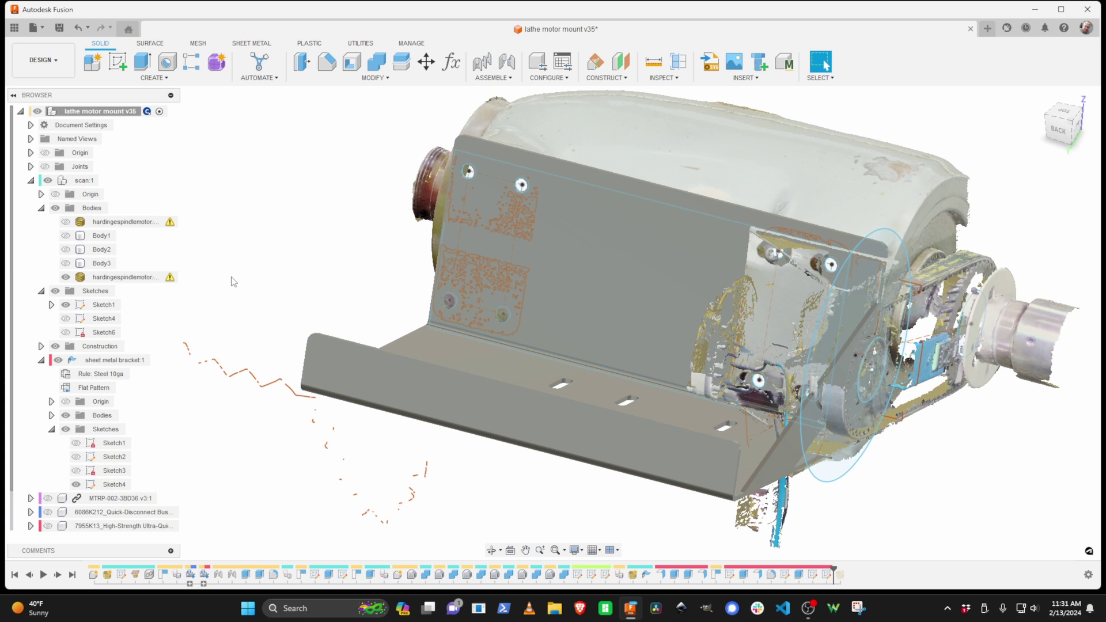
left_click(65, 305)
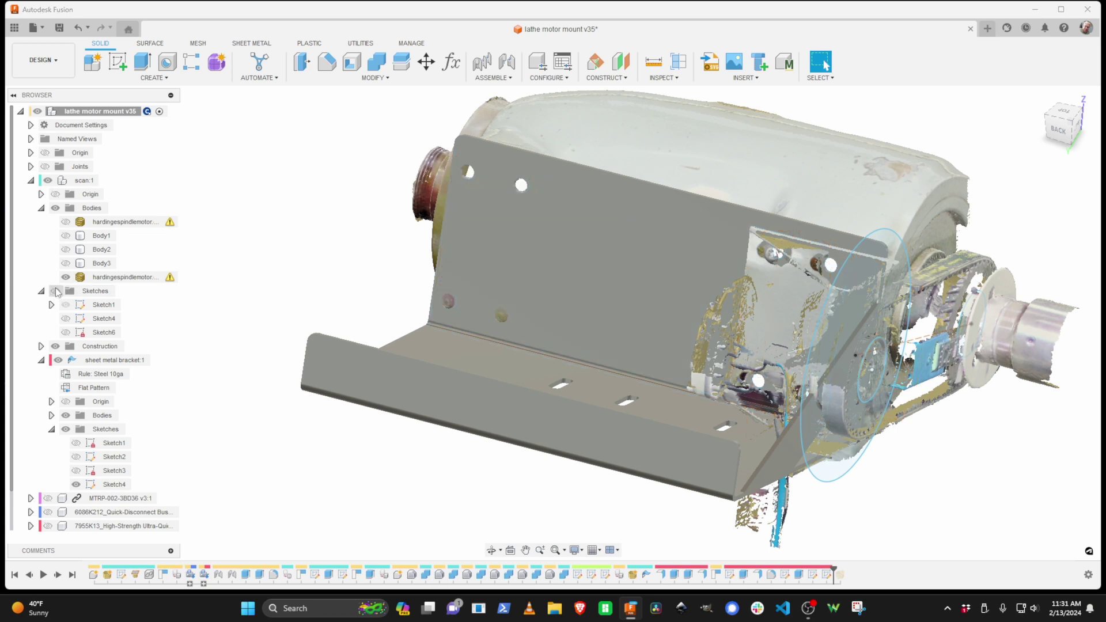
left_click(76, 484)
Examine the sheet metal bracket against the scanned belt, pulley and spindle, from an angle and from the left side.
left_click_drag(162, 340, 140, 323)
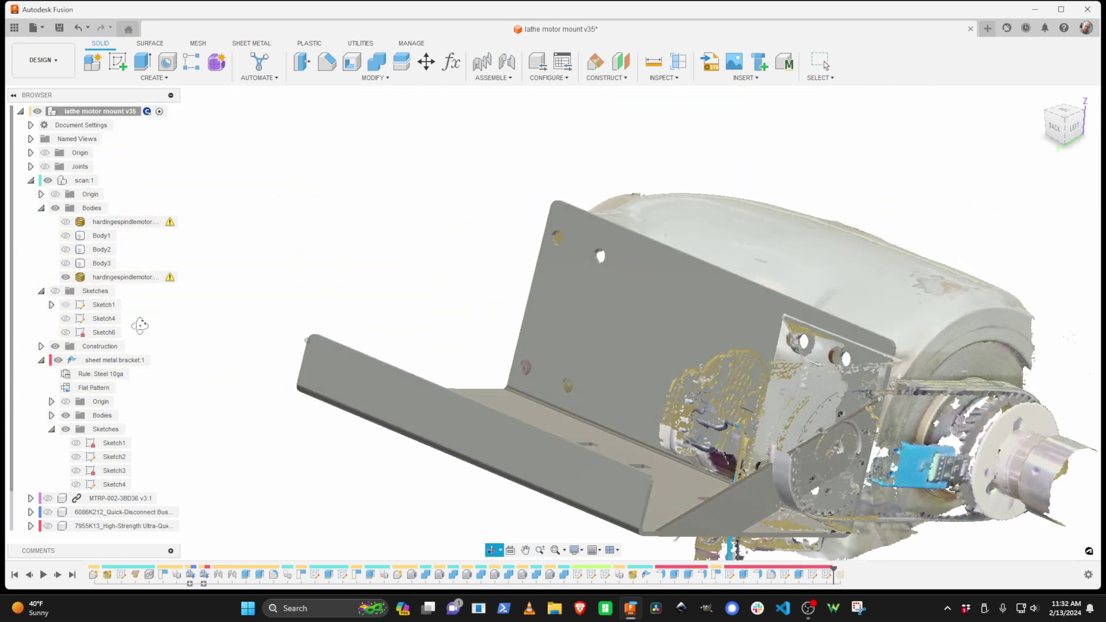
key("Escape")
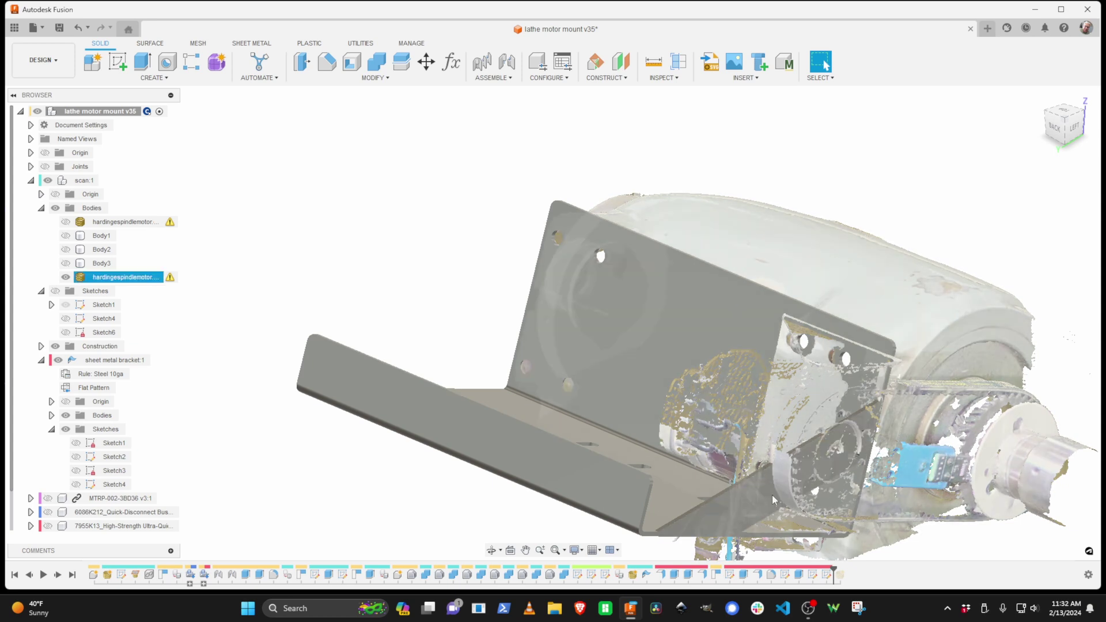
left_click(902, 427)
key("Escape")
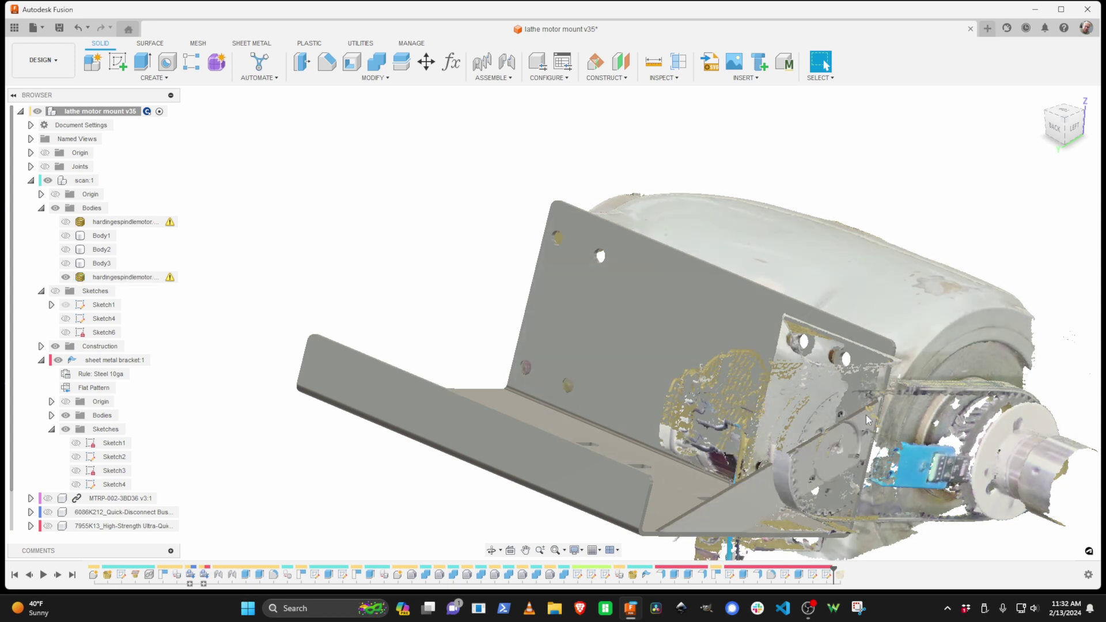
left_click(844, 445)
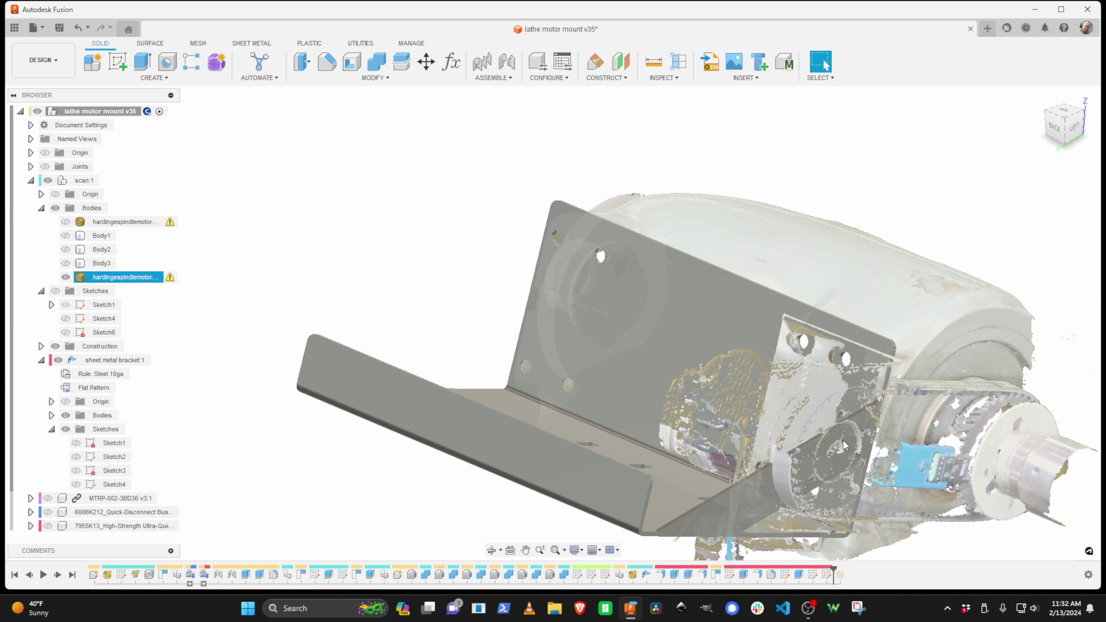
left_click_drag(927, 461, 752, 402)
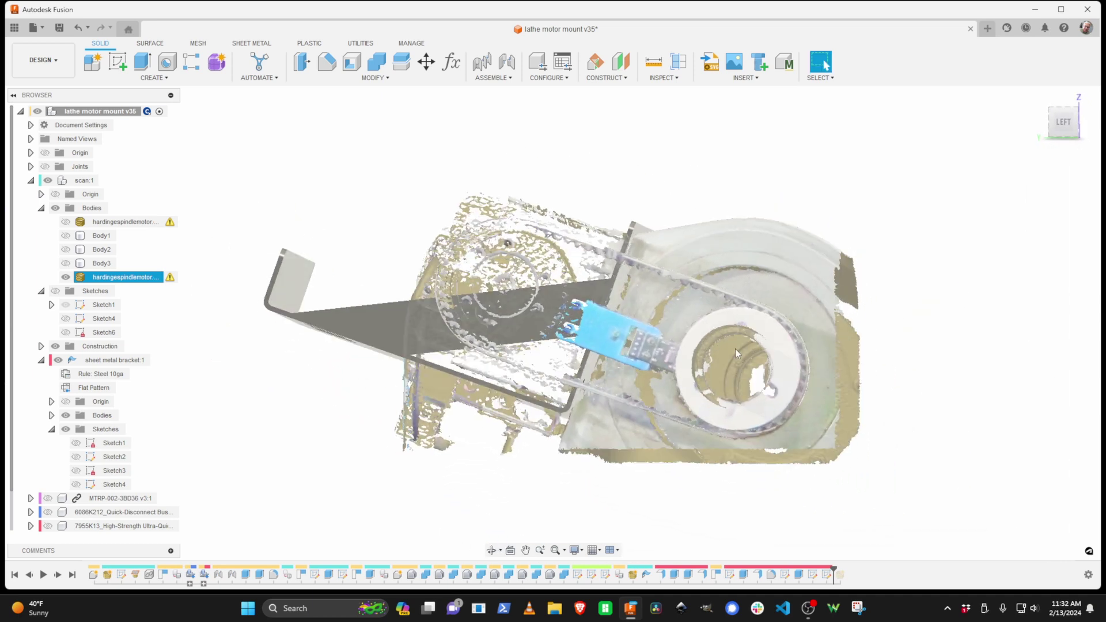
left_click_drag(736, 352, 728, 377)
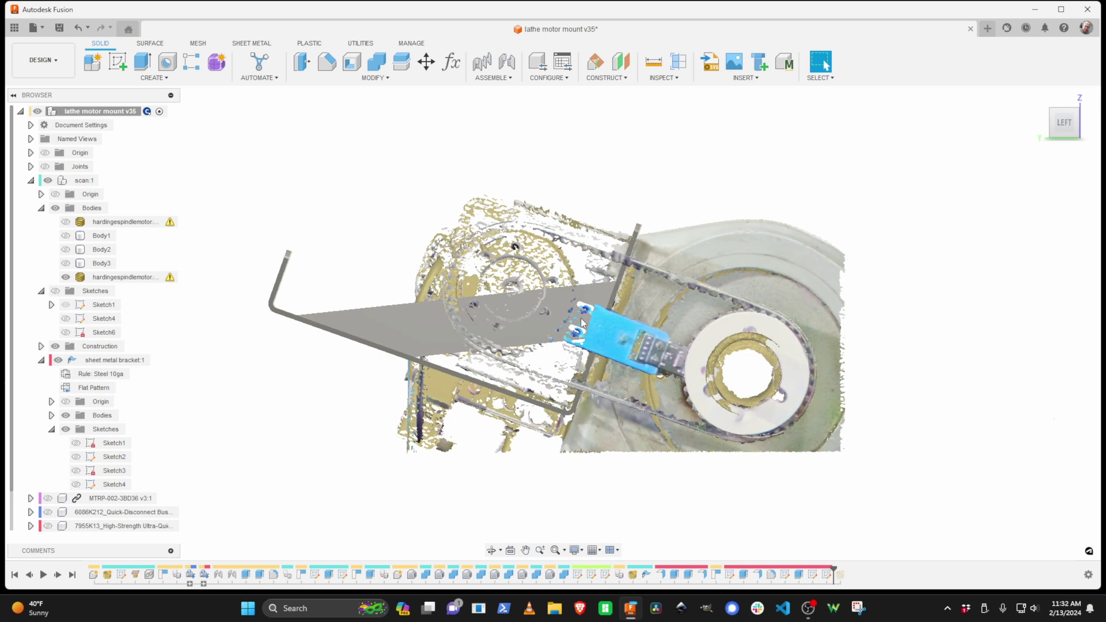
left_click_drag(549, 337, 749, 380)
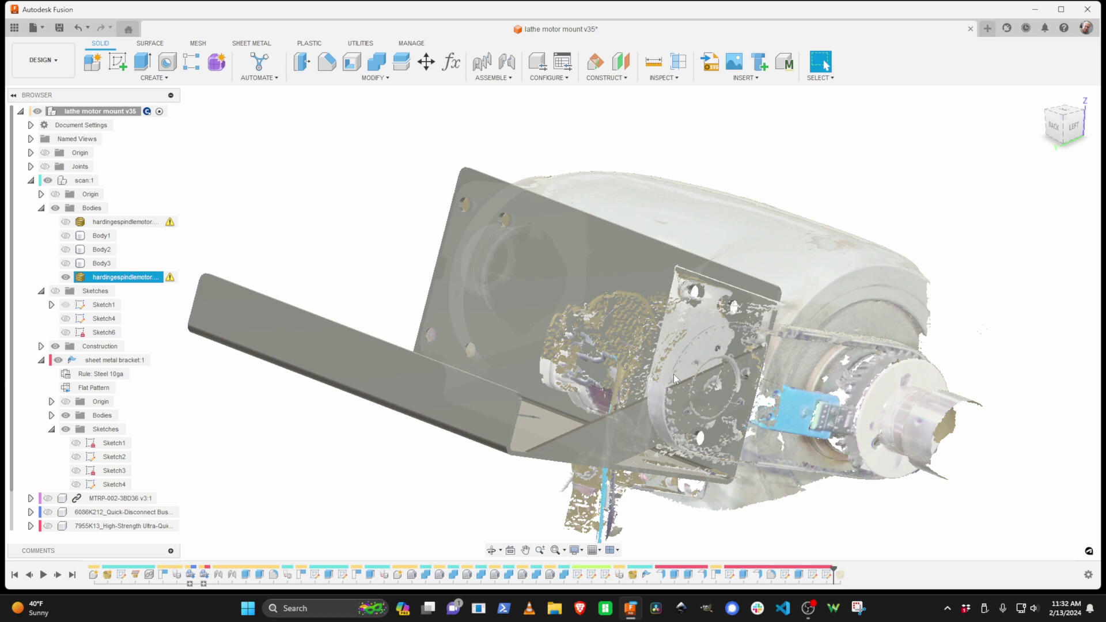
key("Escape")
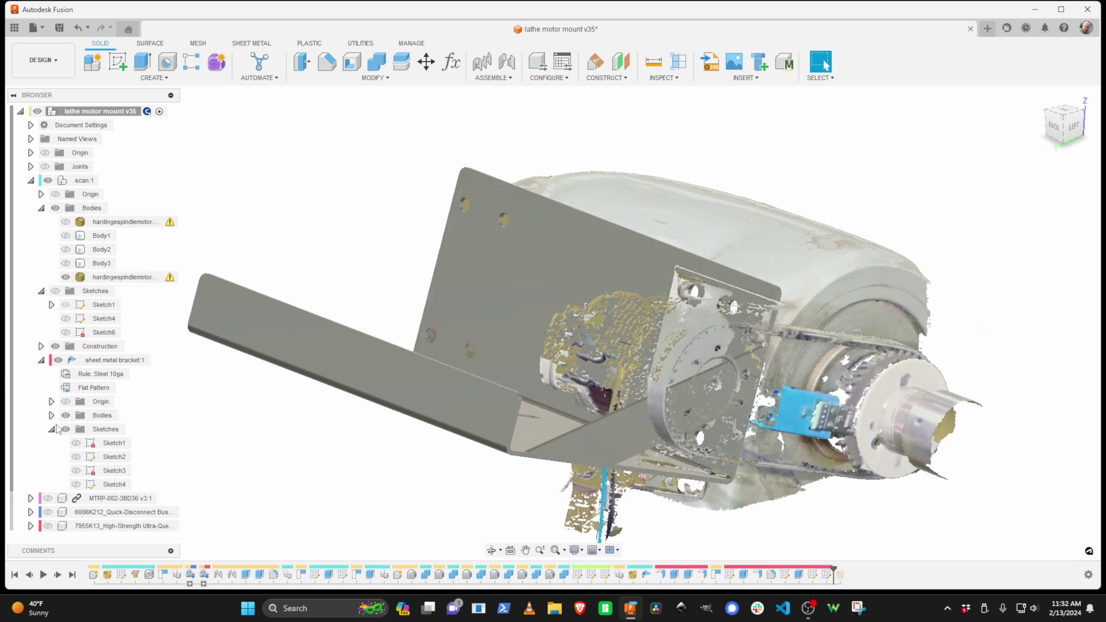
Show the MTRP-002-3BD36 motor, quick-disconnect bushing and high-strength pulley components on the bracket.
left_click(47, 498)
left_click(48, 512)
left_click(48, 526)
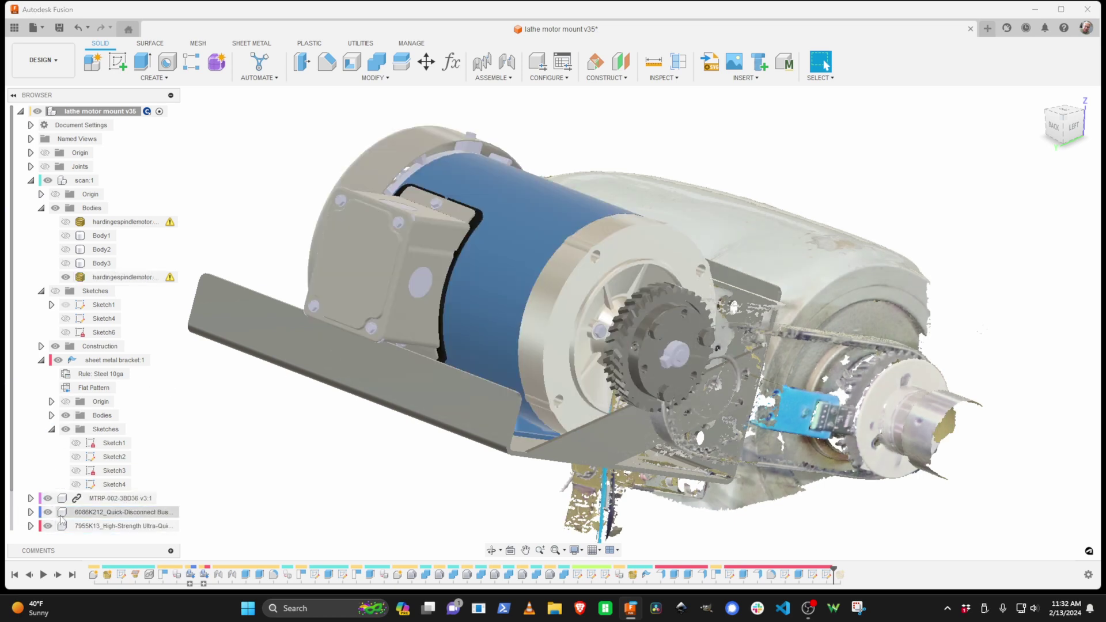
left_click_drag(288, 434, 289, 441)
key("Escape")
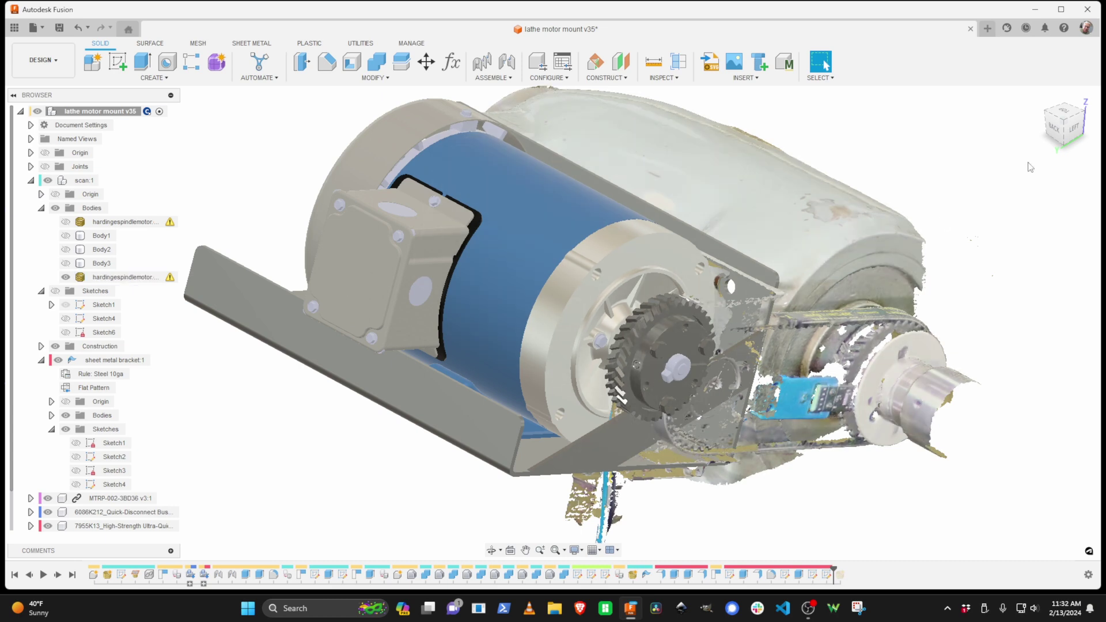
Switch to the standard Left view and show the sheet metal bracket's Sketch4 over the motor and scan.
left_click(1076, 127)
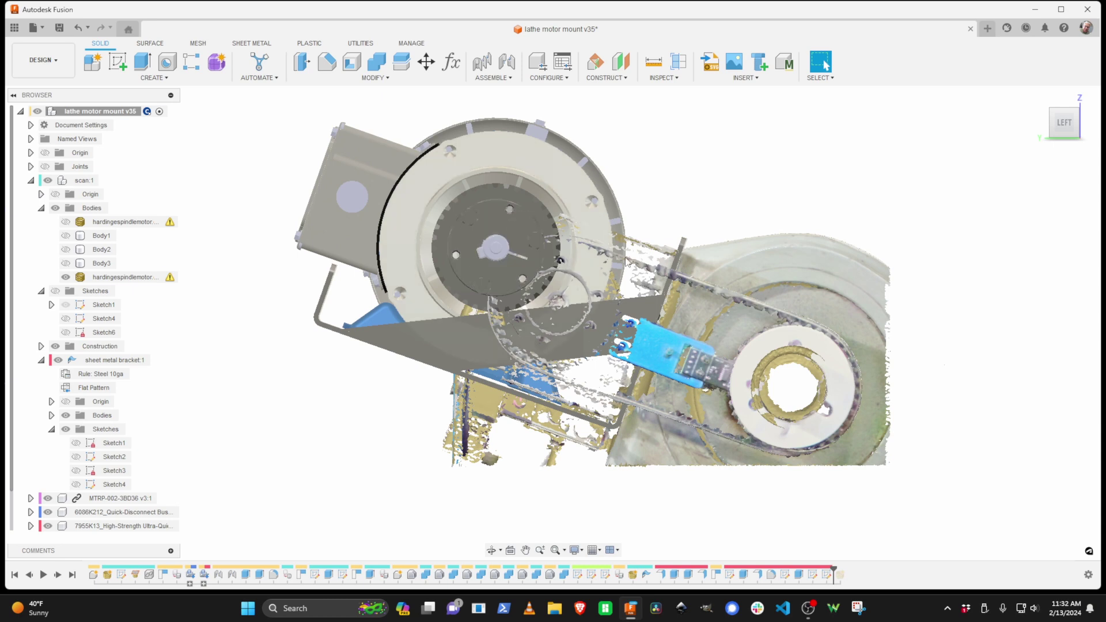
left_click(764, 305)
key("Escape")
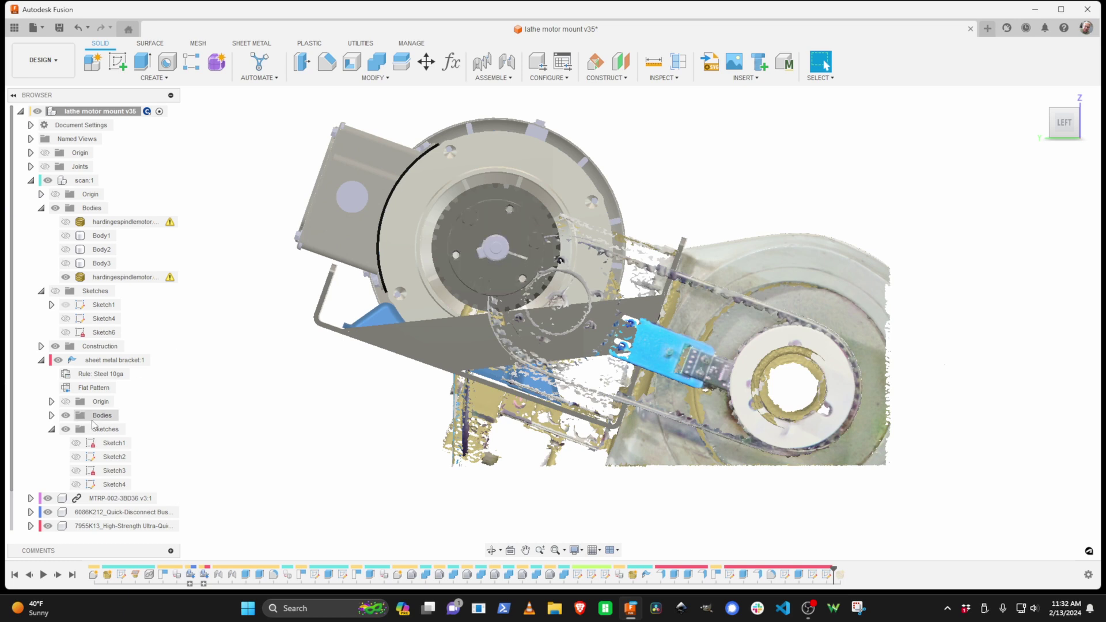
left_click(76, 485)
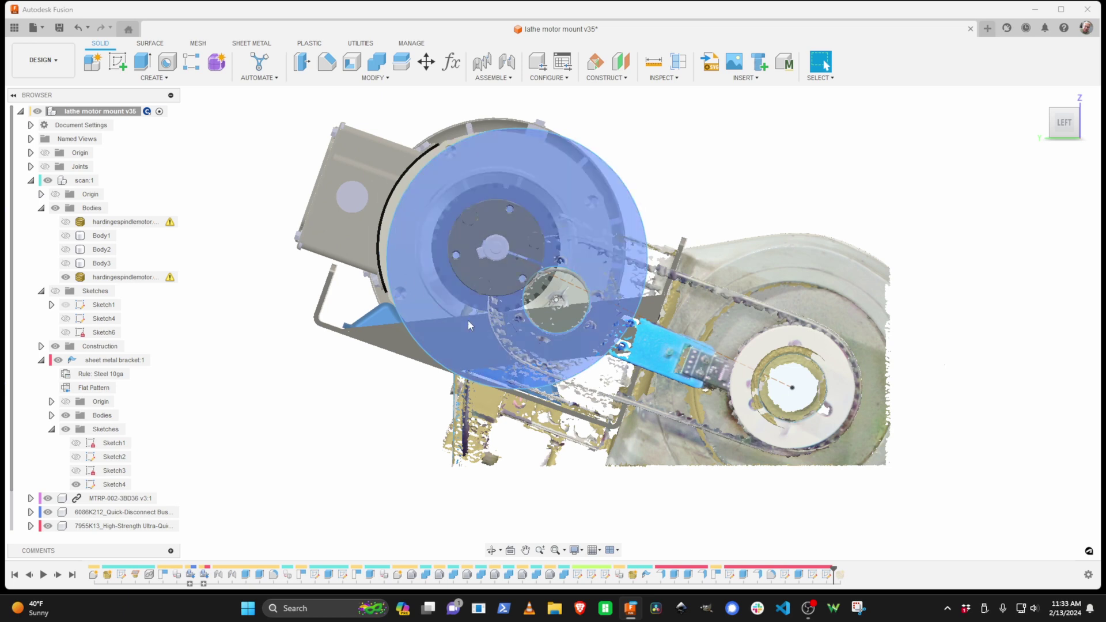
Check Sketch4's line and center point between the motor shaft and the spindle, and view the assembly from an angle.
left_click(636, 203)
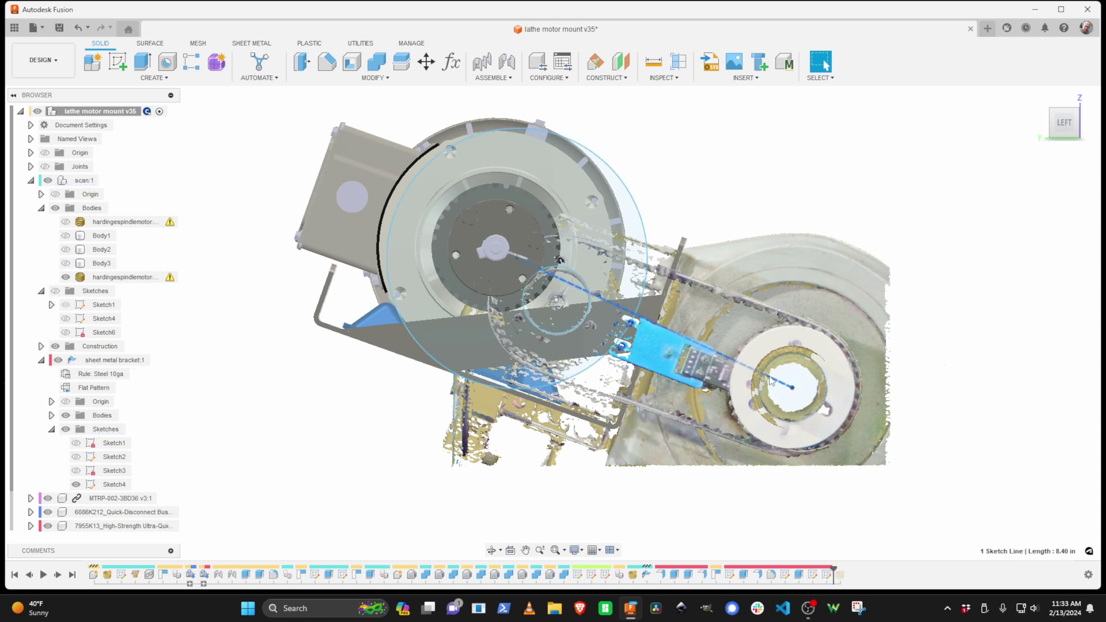
left_click(792, 387)
left_click(1022, 360)
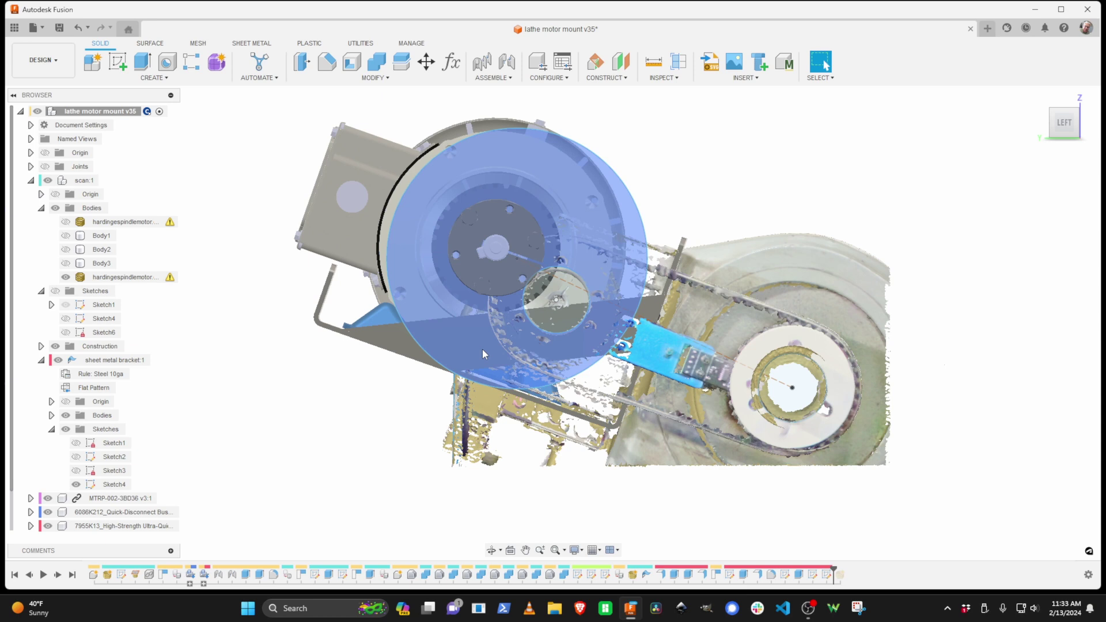
left_click_drag(202, 353, 260, 366)
key("Escape")
key("Escape")
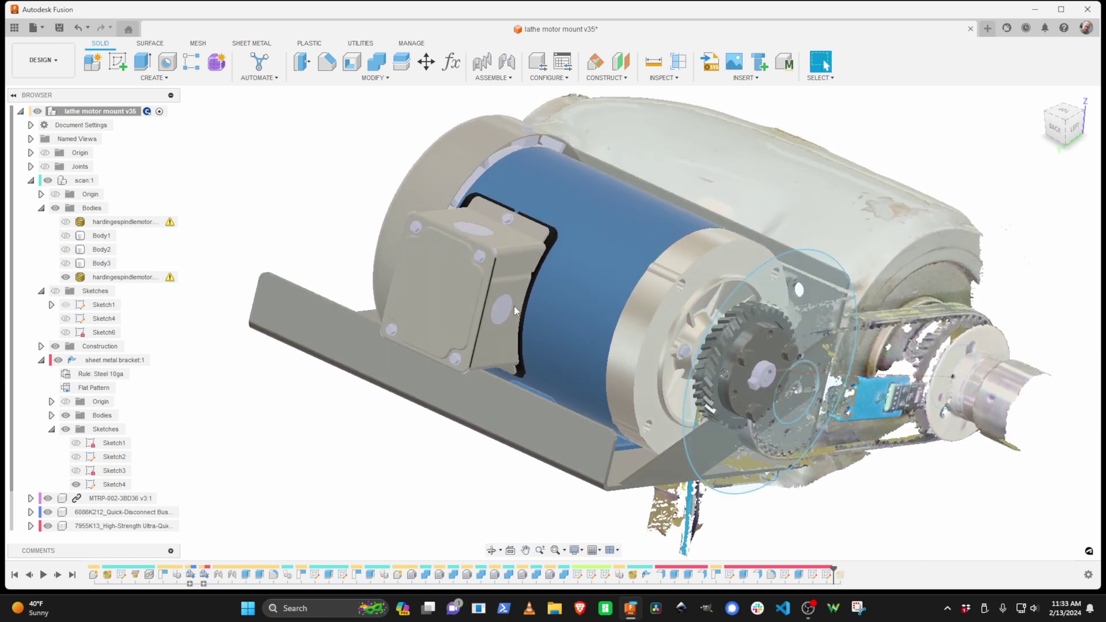